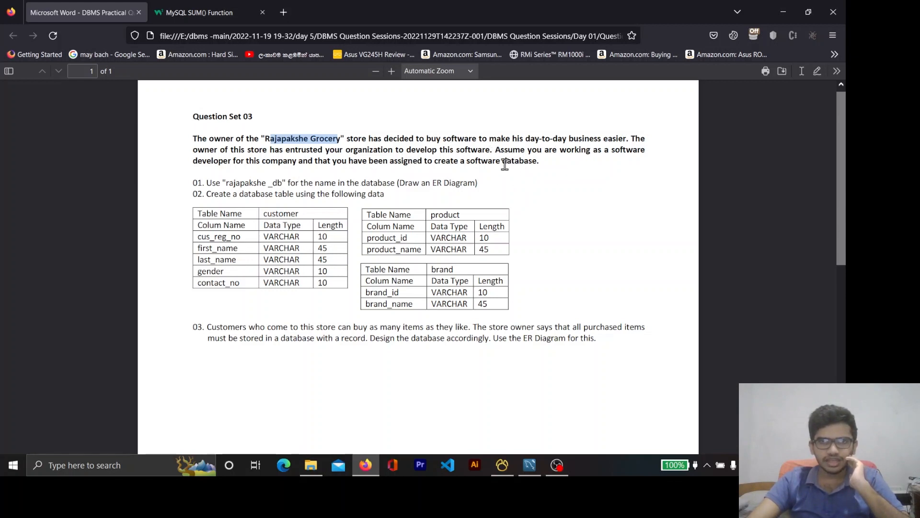
- Read the Question Set 03 scenario about the "Rajapakshe Grocery" store and the database tasks listed below it
left_click(292, 140)
double_click(293, 140)
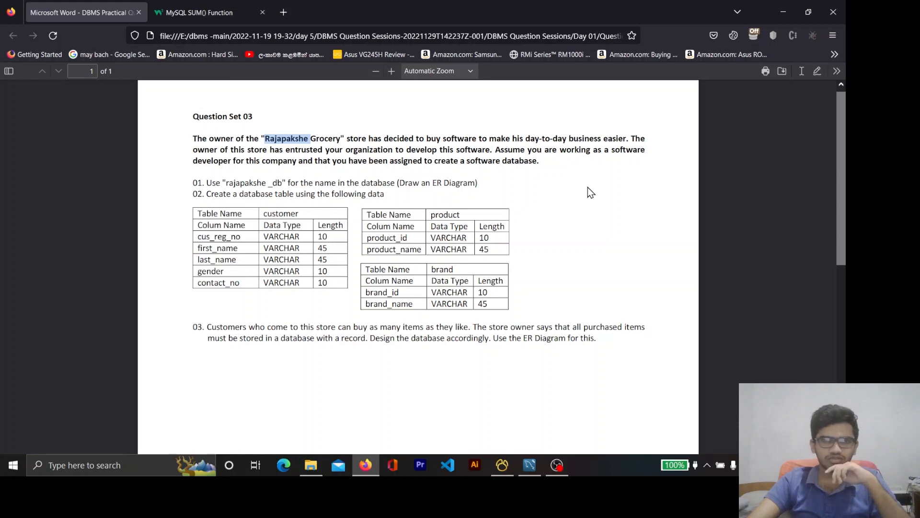
double_click(365, 150)
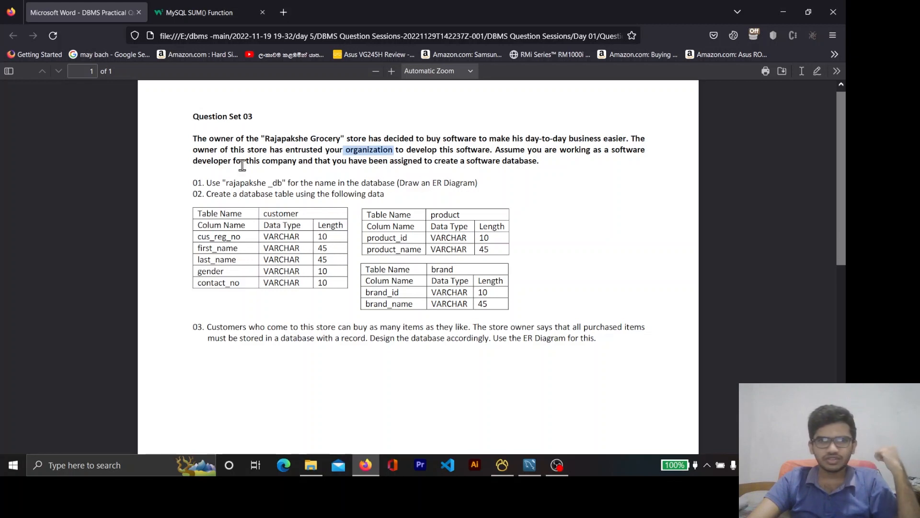
left_click_drag(194, 179, 611, 363)
left_click(617, 334)
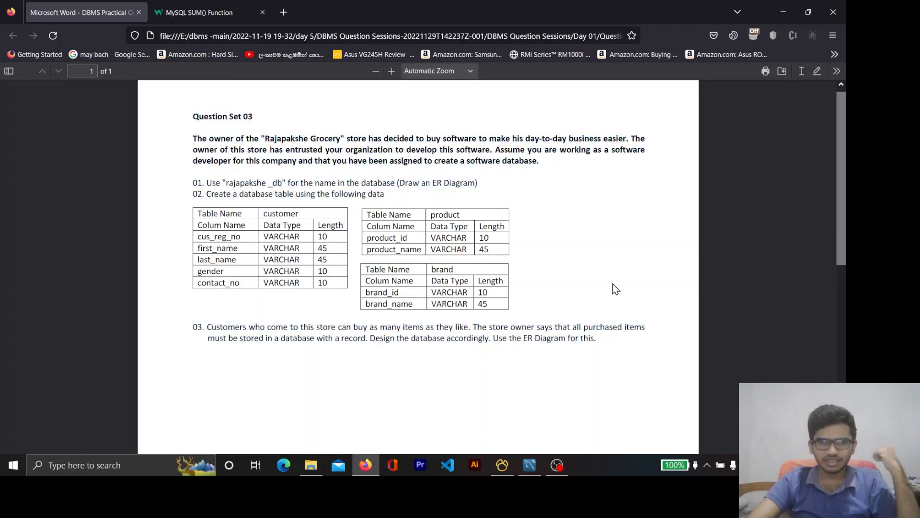
left_click_drag(194, 183, 432, 216)
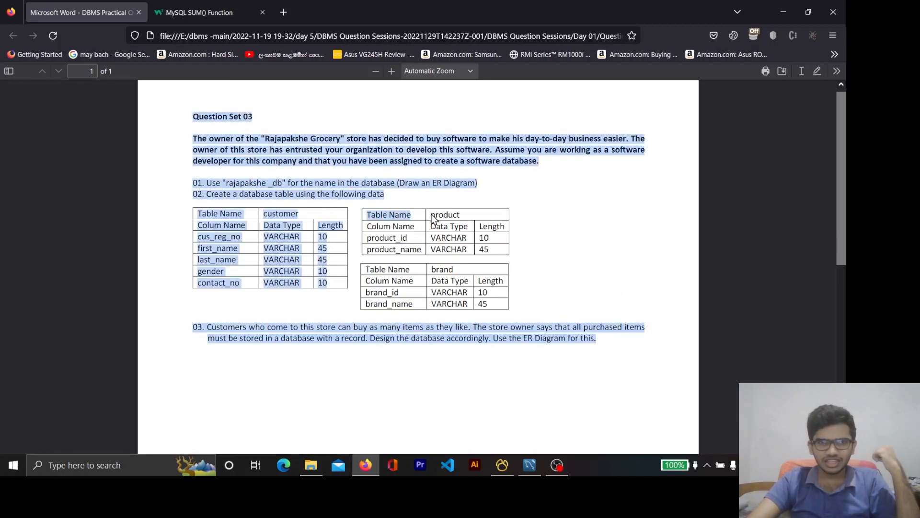
left_click(501, 256)
double_click(262, 182)
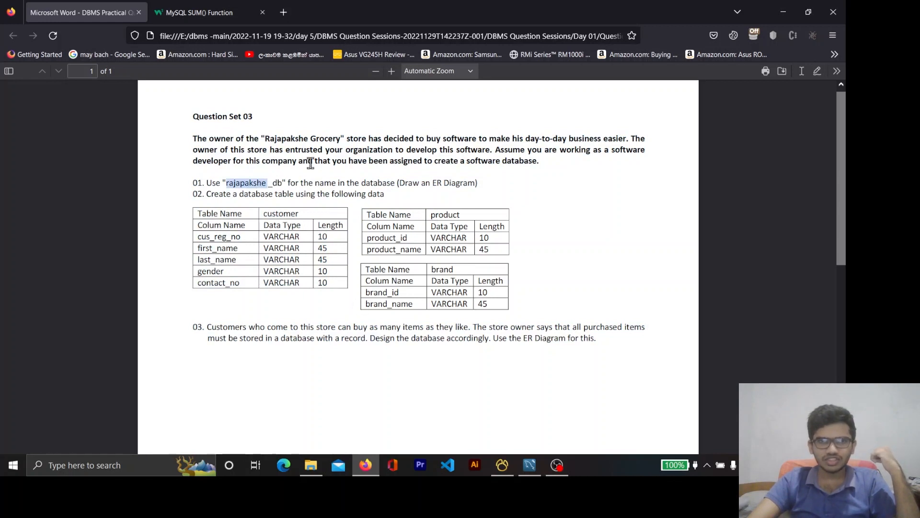
double_click(305, 139)
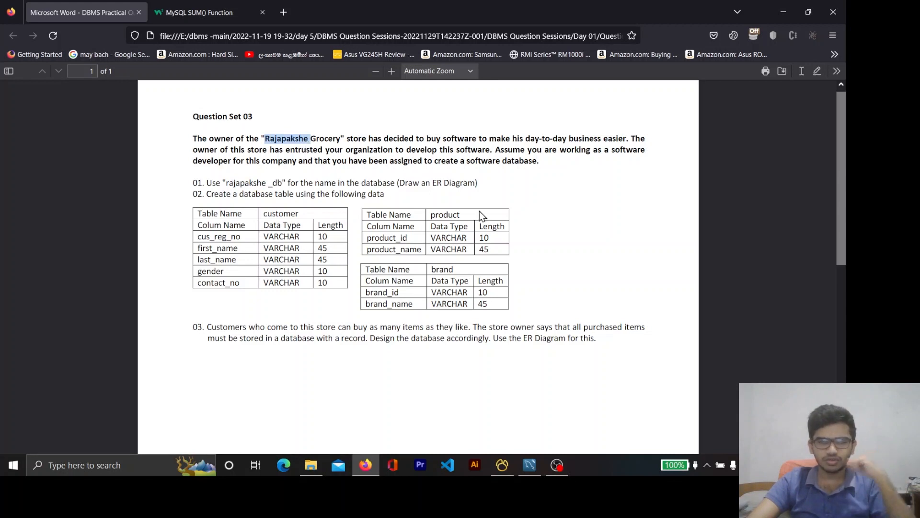
left_click(580, 170)
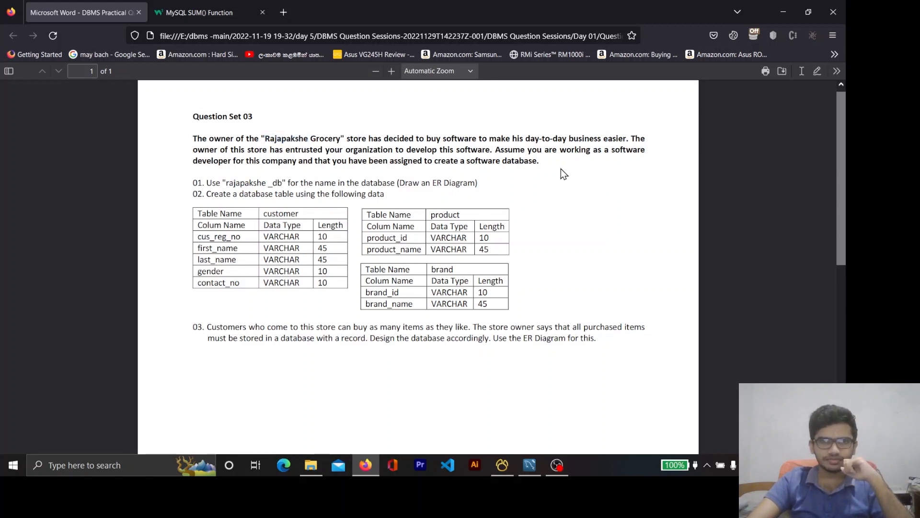
- Copy the database name "rajapakshe _db" from task 01 and note its ER diagram instruction
double_click(252, 182)
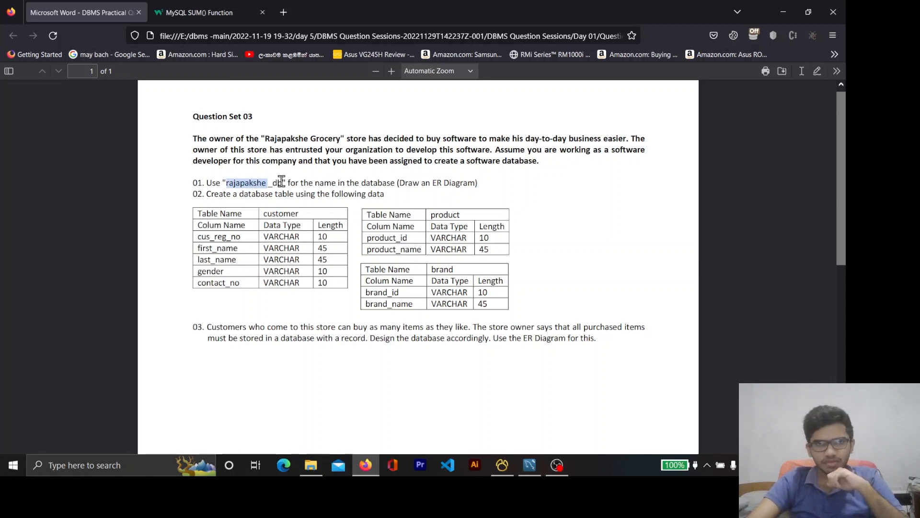
left_click_drag(282, 182, 228, 182)
right_click(234, 182)
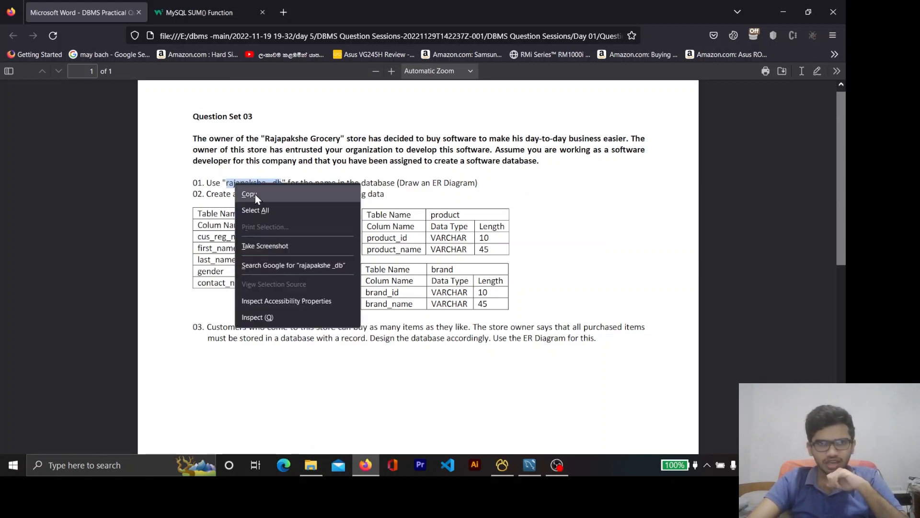
left_click(255, 194)
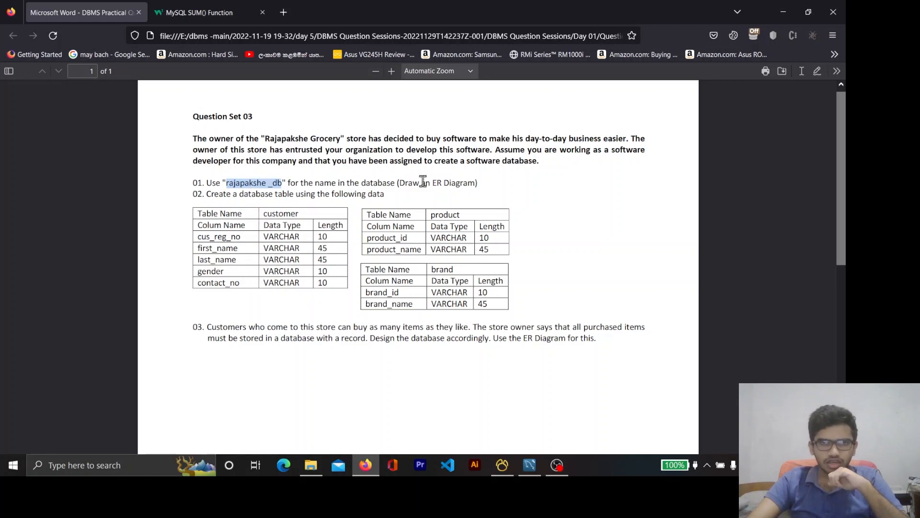
left_click_drag(401, 183, 464, 187)
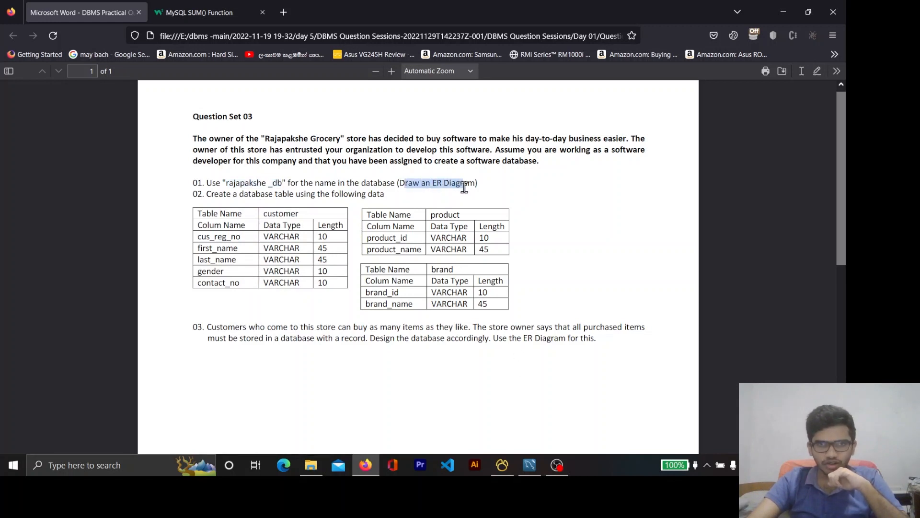
left_click(494, 184)
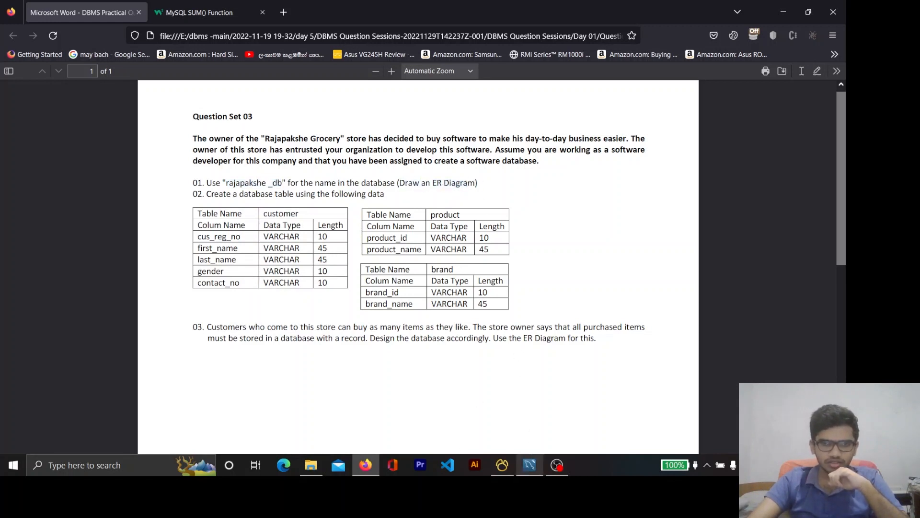
- Switch to MySQL Workbench, open the test_1 connection and create a new model
left_click(530, 471)
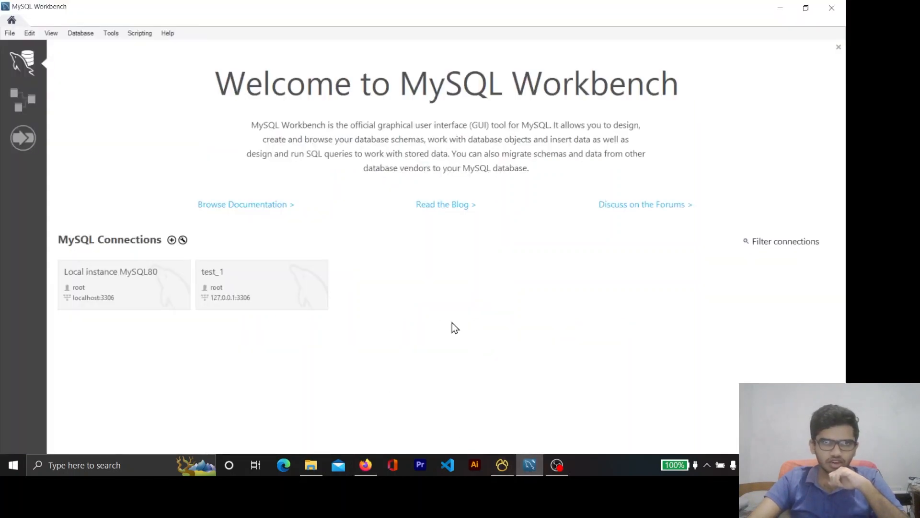
left_click(260, 276)
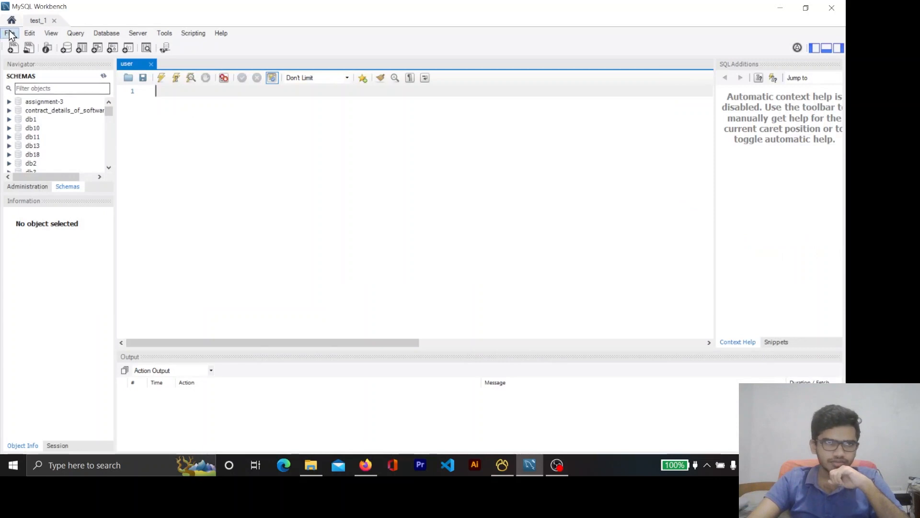
left_click(9, 33)
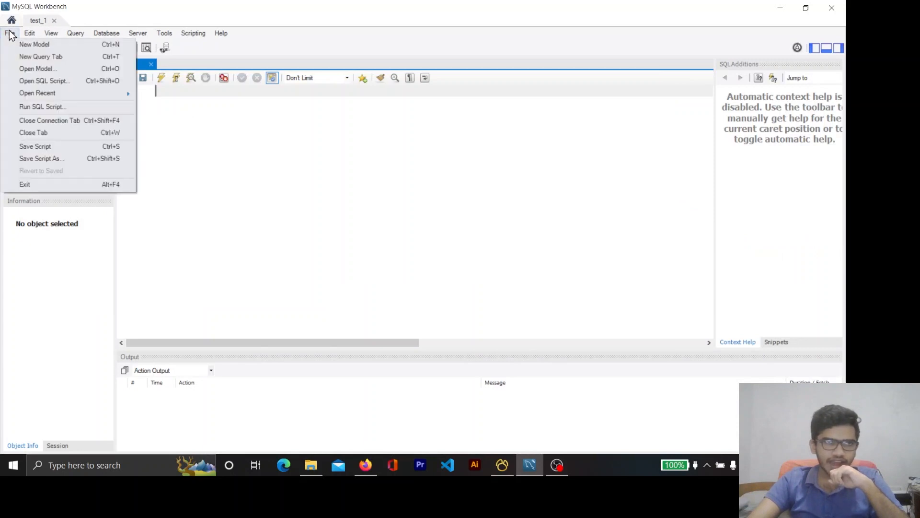
left_click(28, 49)
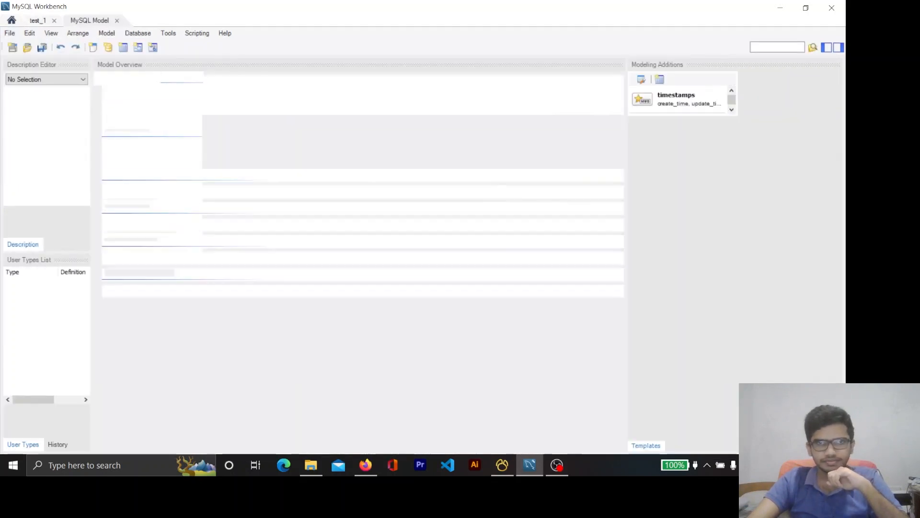
- Rename the mydb schema and its references to "rajapakshe _db", and add an EER diagram to the model
right_click(151, 151)
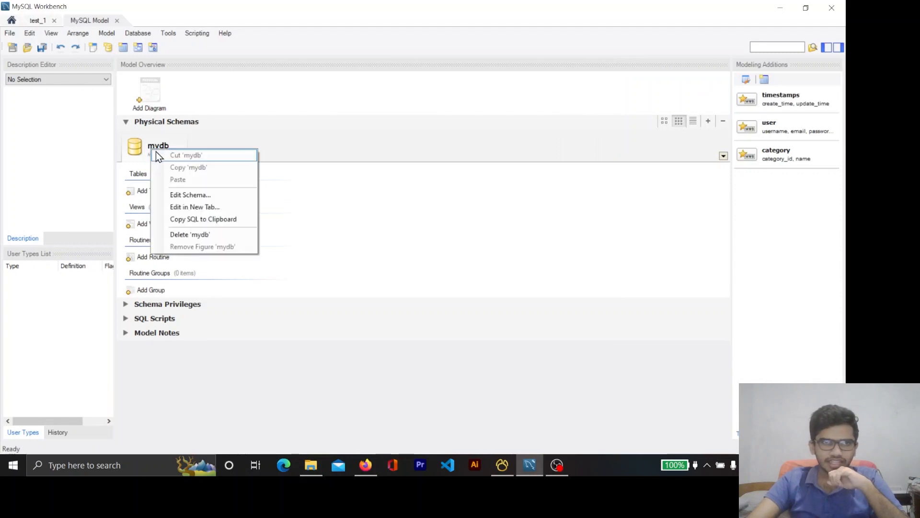
left_click(203, 194)
type("rajapakshe _db")
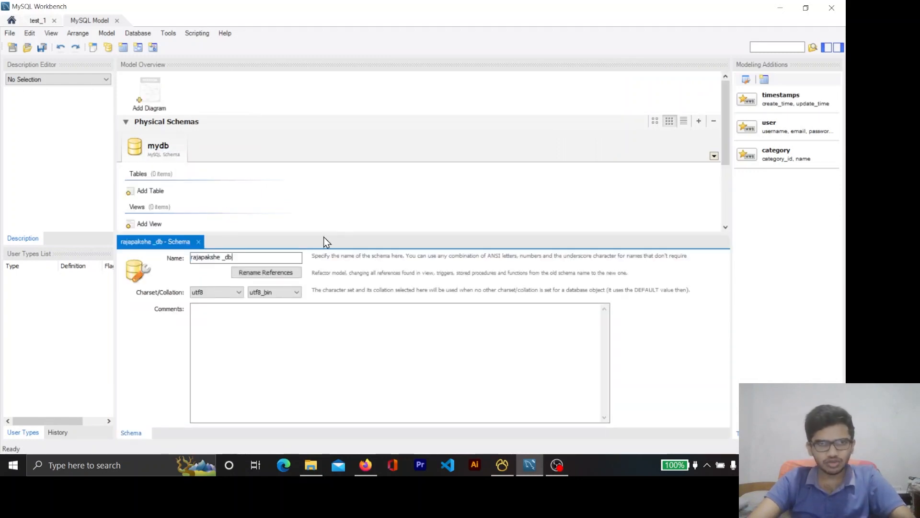
key("BackSpace")
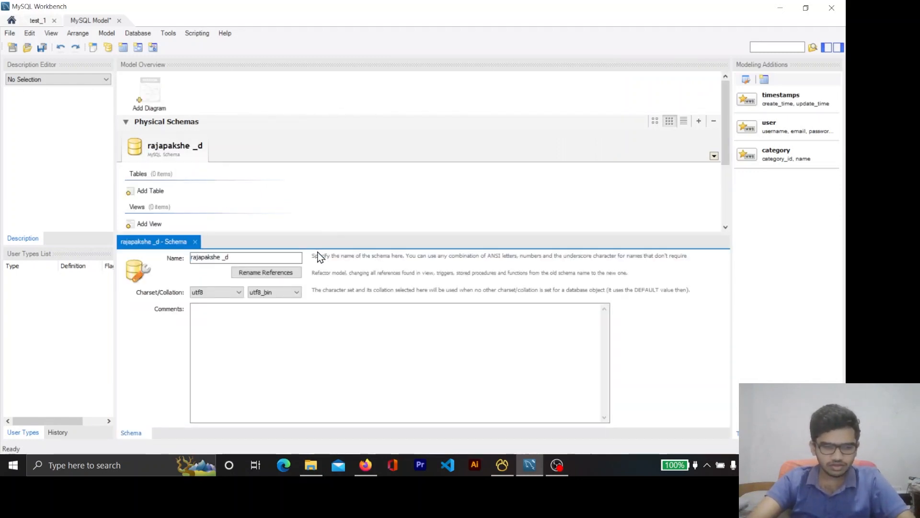
type("b")
left_click(278, 277)
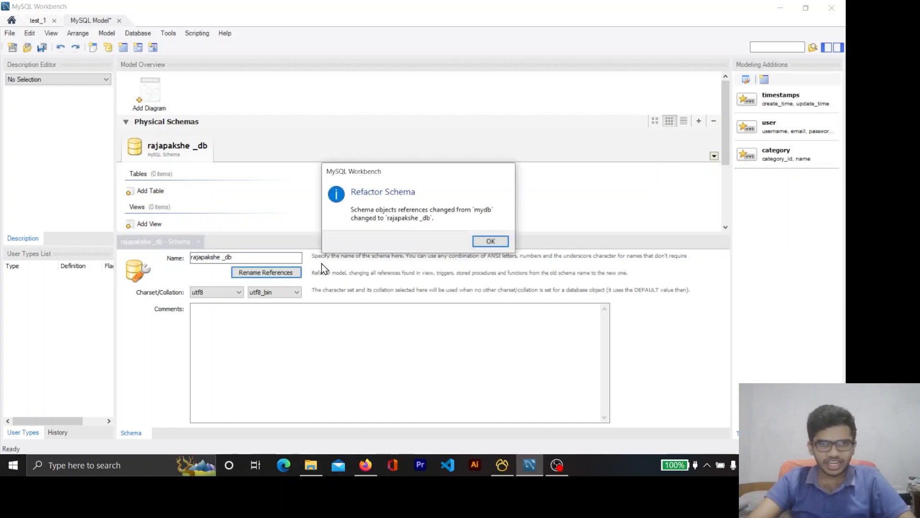
left_click(491, 243)
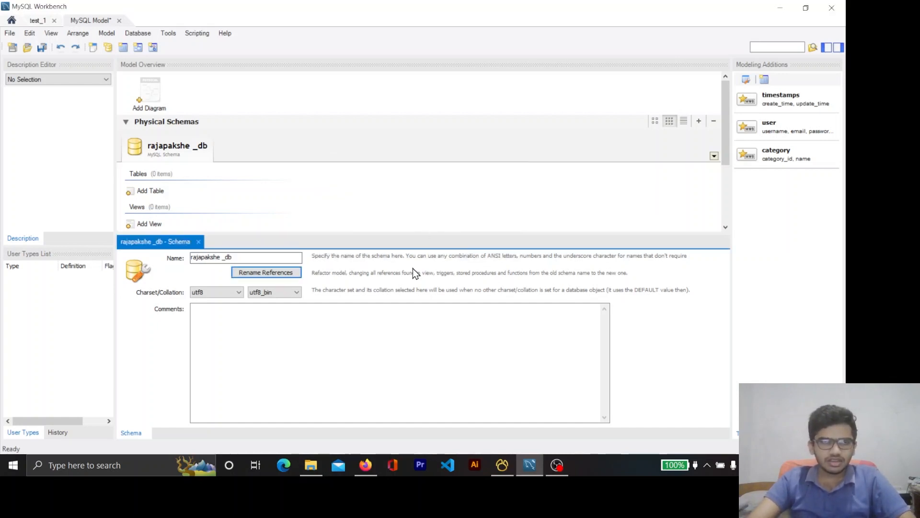
double_click(148, 97)
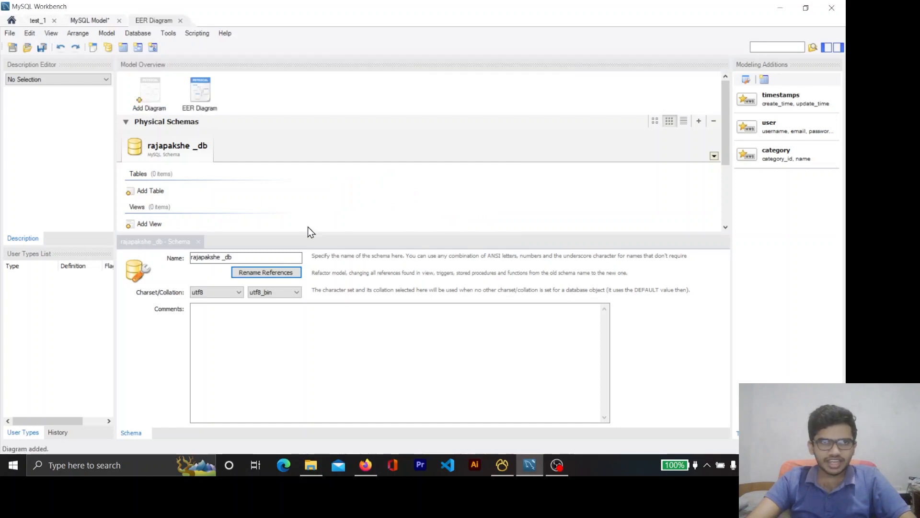
- Review tasks 01 and 02 in the Firefox question sheet against the empty EER diagram, checking the database name and required tables
key("alt+Tab")
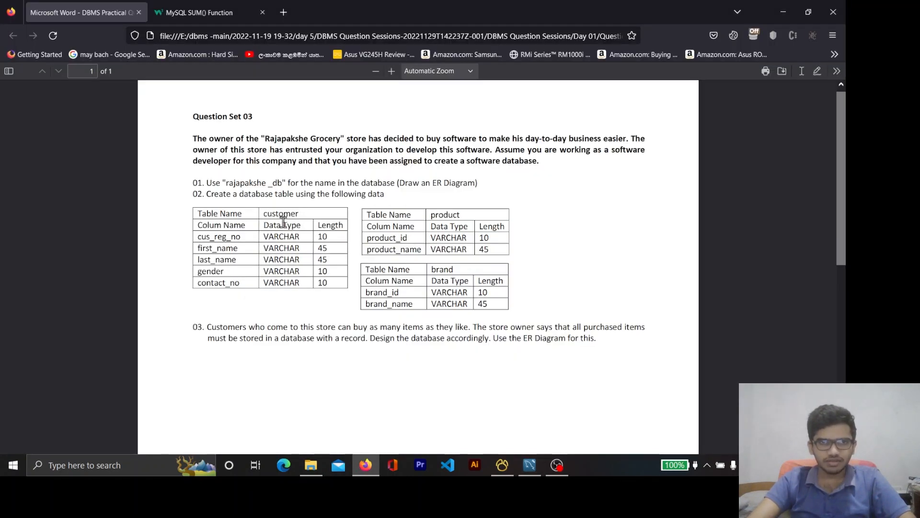
key("alt+Tab")
key("alt+Tab")
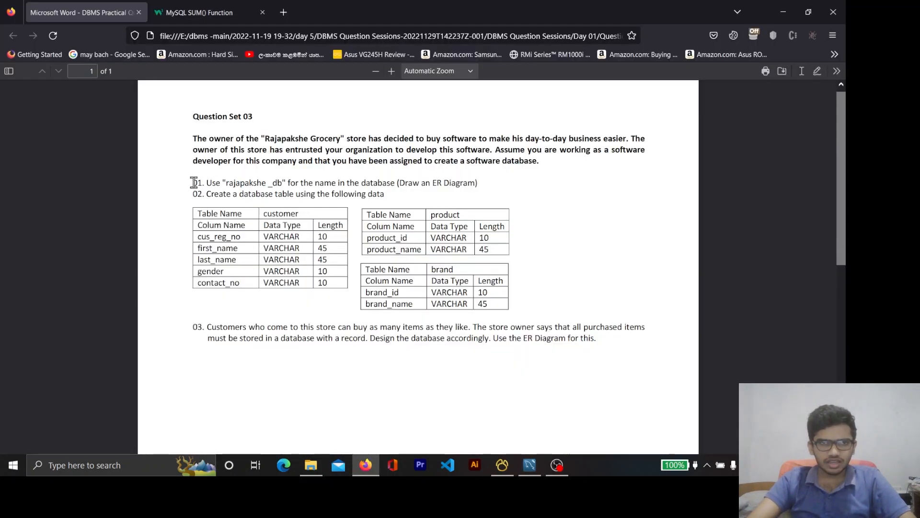
left_click_drag(194, 183, 496, 188)
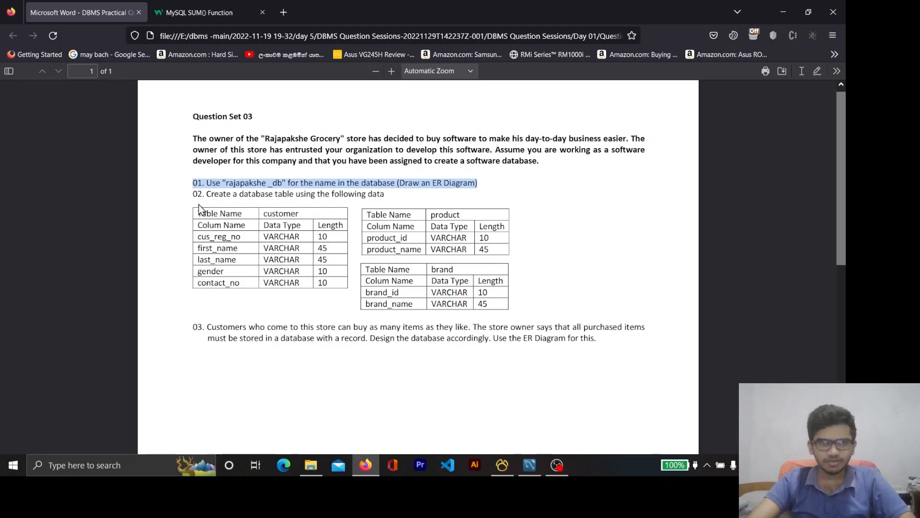
key("alt+Tab")
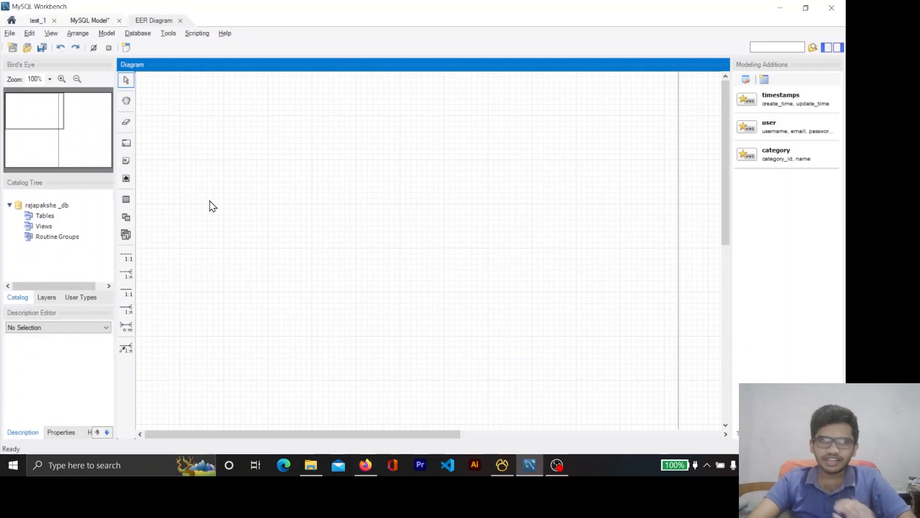
left_click(138, 33)
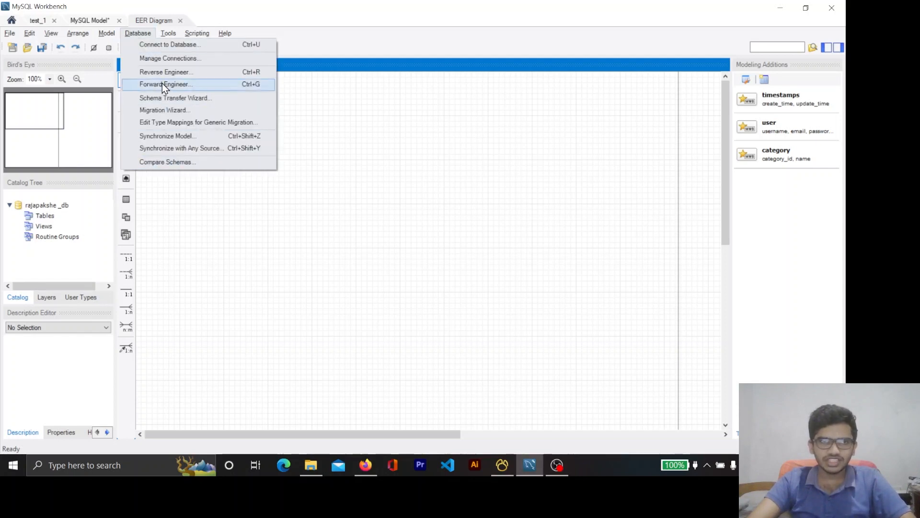
left_click(426, 261)
key("alt+Tab")
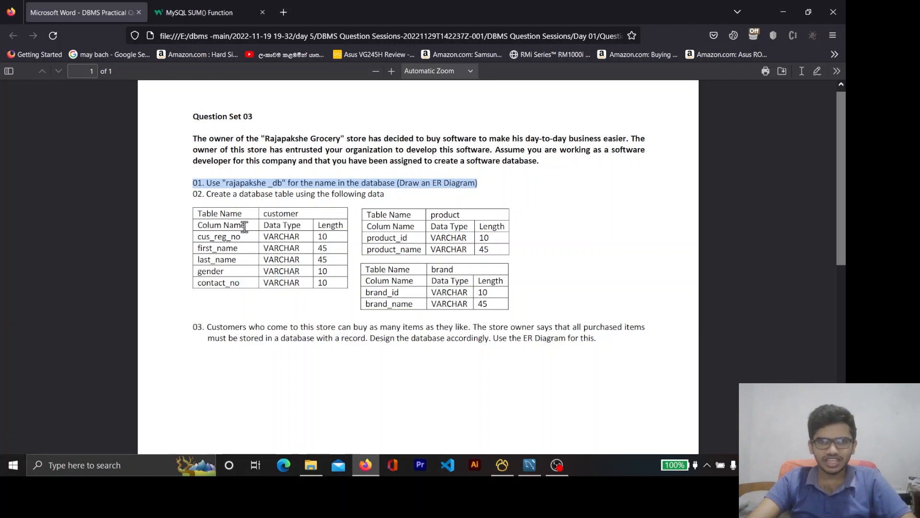
double_click(269, 196)
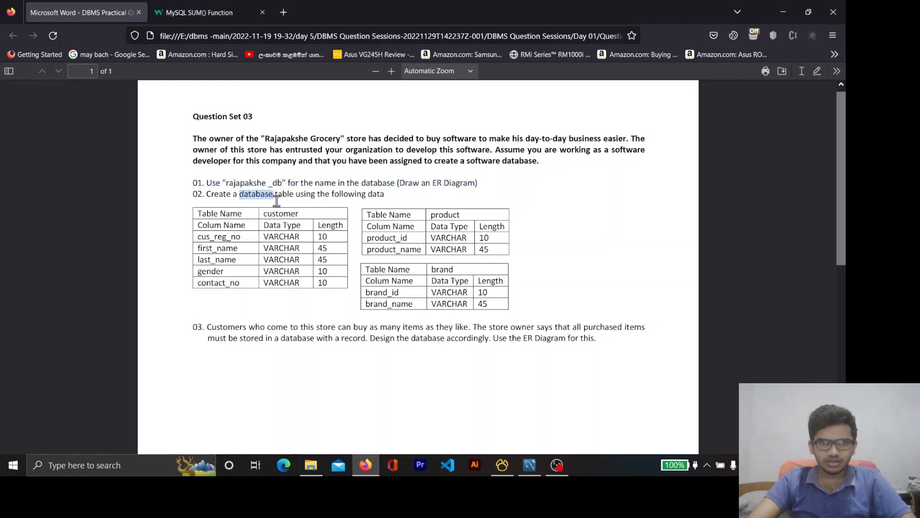
key("alt+Tab")
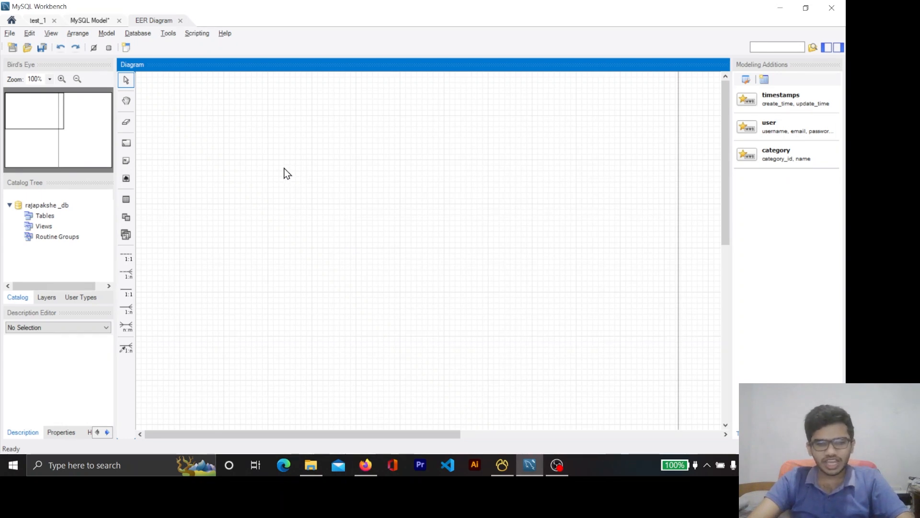
- Place three new tables in a row on the EER diagram, spacing the first one away from the second
key("t")
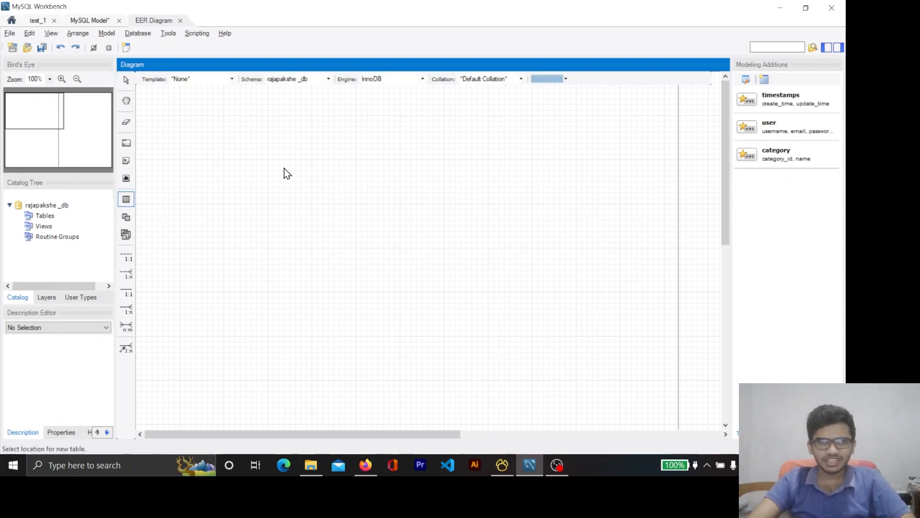
left_click(284, 169)
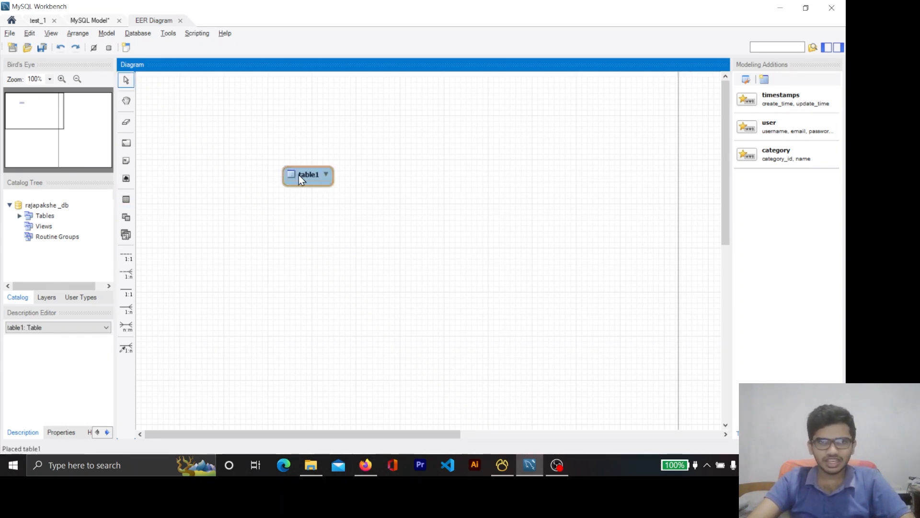
left_click(132, 204)
left_click(358, 186)
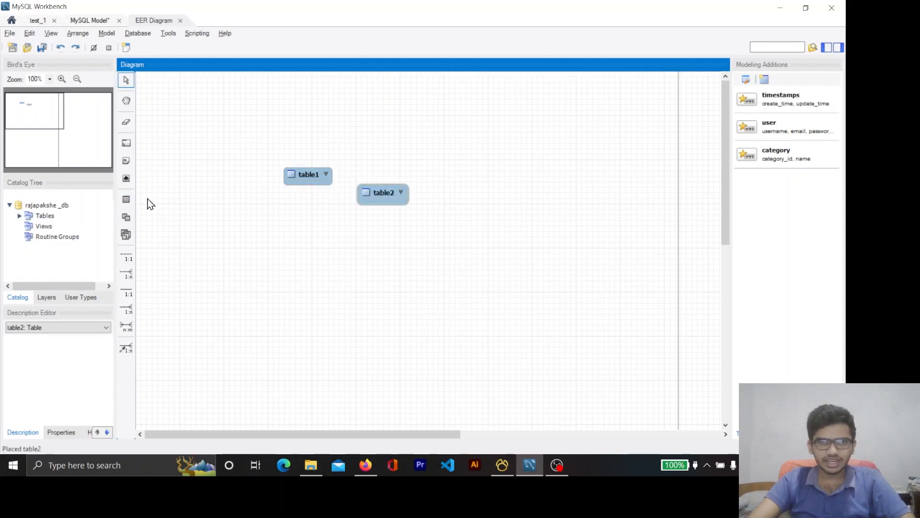
key("t")
left_click(494, 205)
left_click_drag(312, 185, 282, 196)
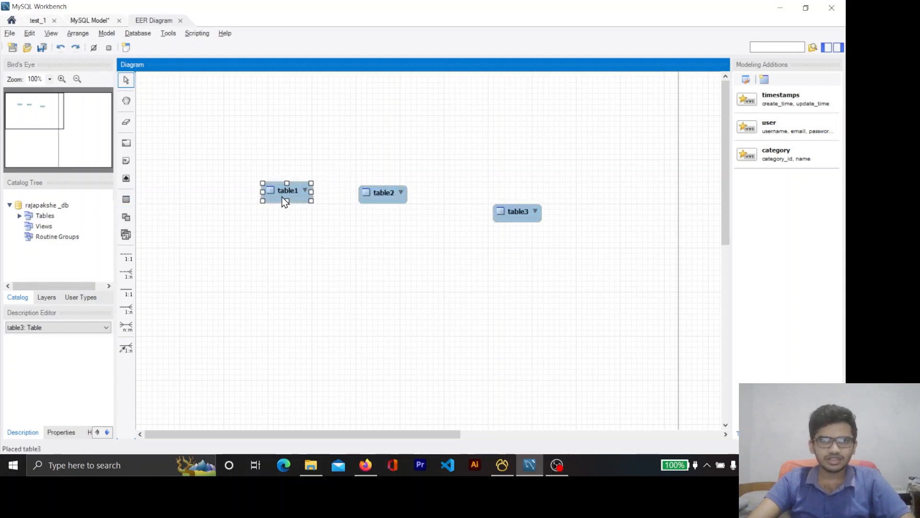
- Rename table1 on the EER diagram to "customer", copying the table name from the Firefox question sheet
double_click(293, 196)
key("alt+Tab")
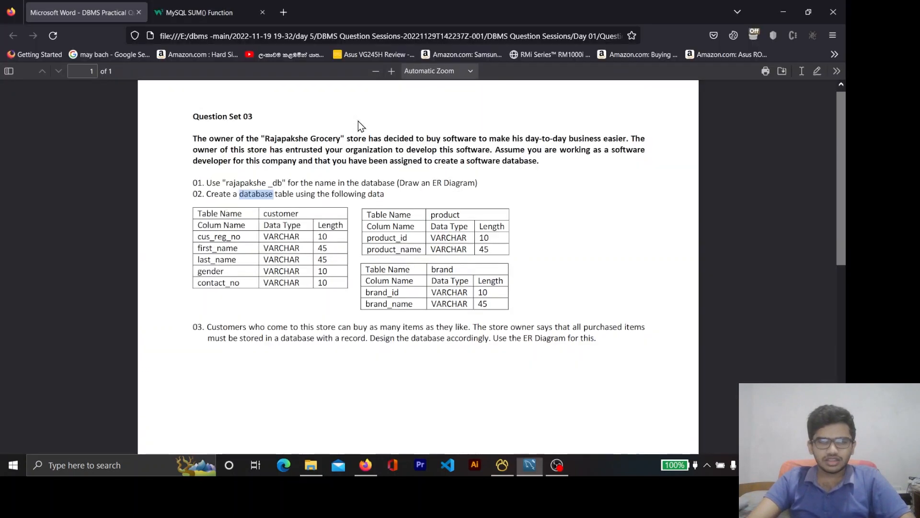
double_click(275, 215)
key("ctrl+c")
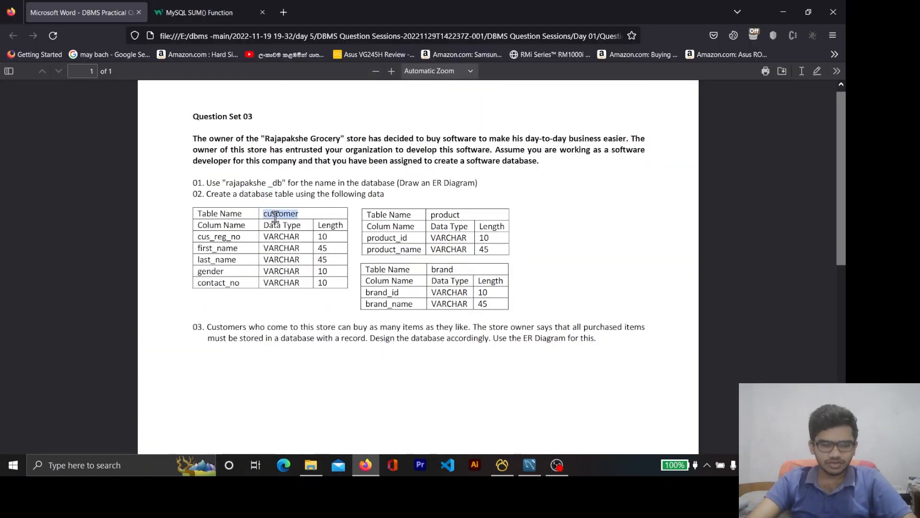
key("alt+Tab")
key("ctrl+v")
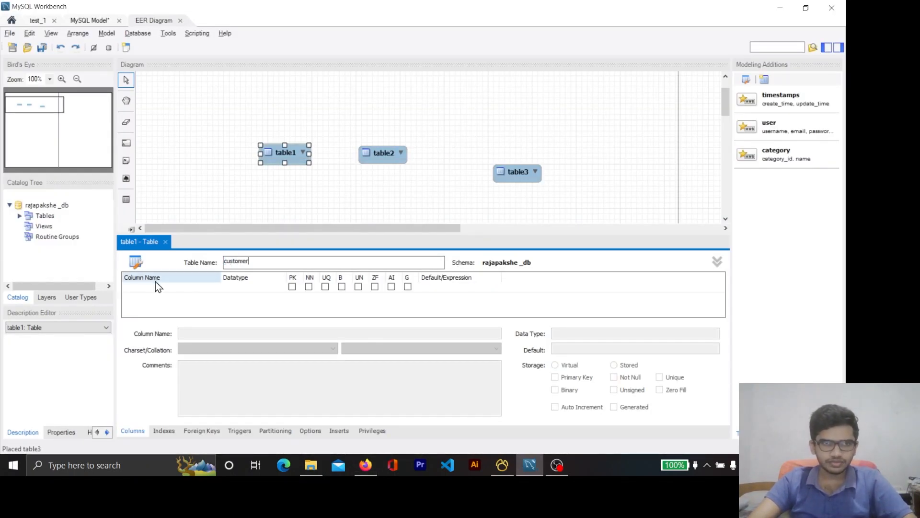
- Add a cus_reg_no column to the customer table as a not-null primary key with auto increment enabled
key("alt+Tab")
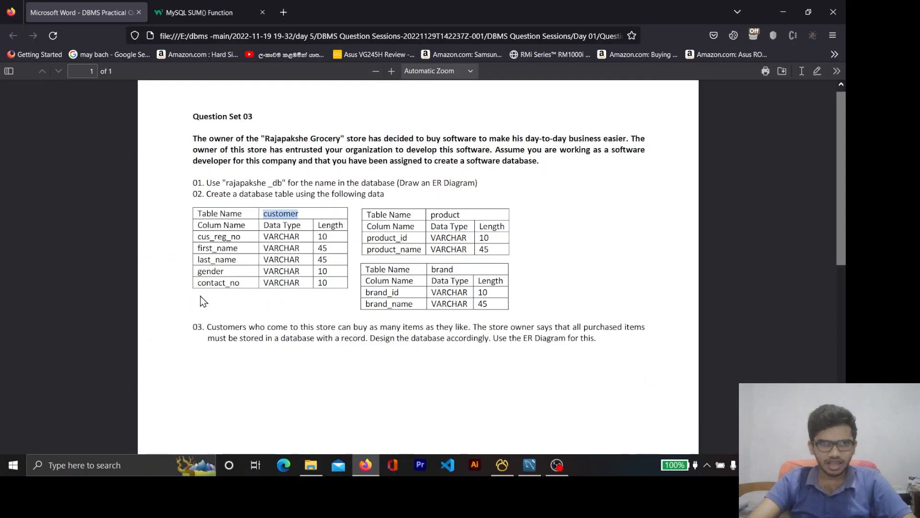
key("alt+Tab")
double_click(156, 288)
type("c")
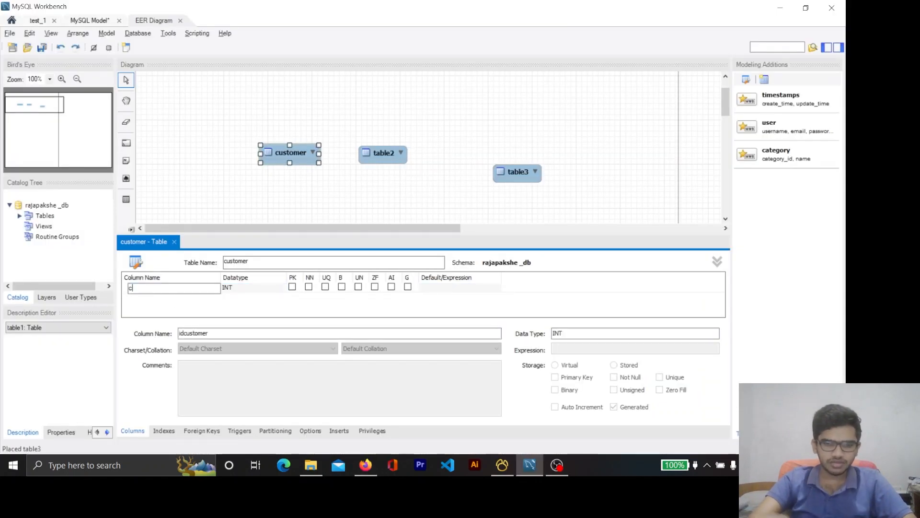
type("us_re")
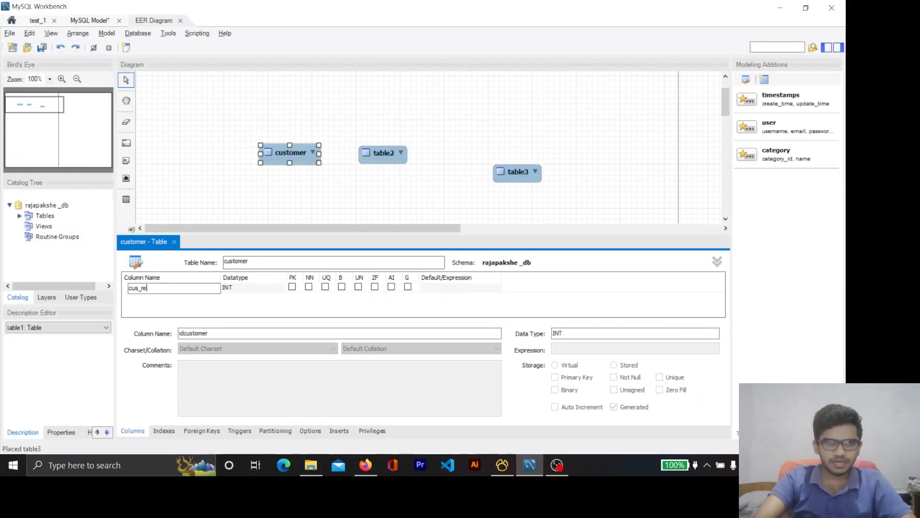
type("g_no")
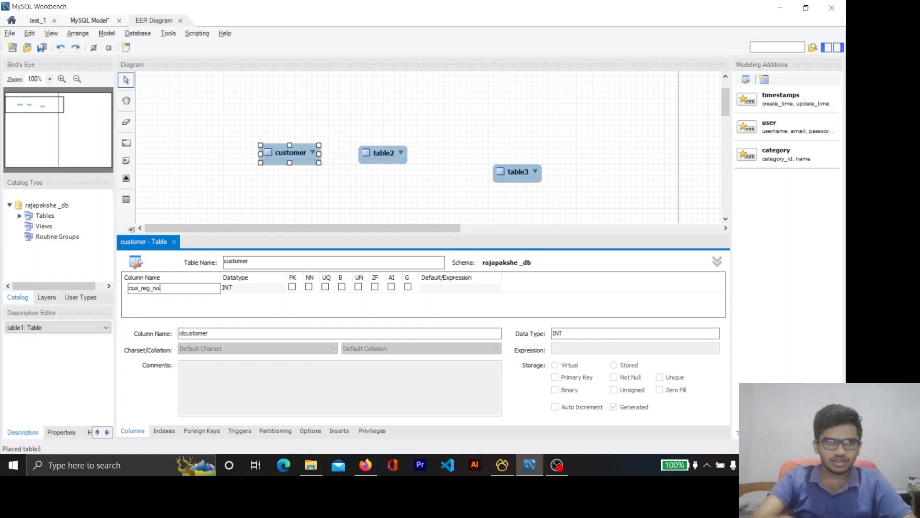
left_click(223, 314)
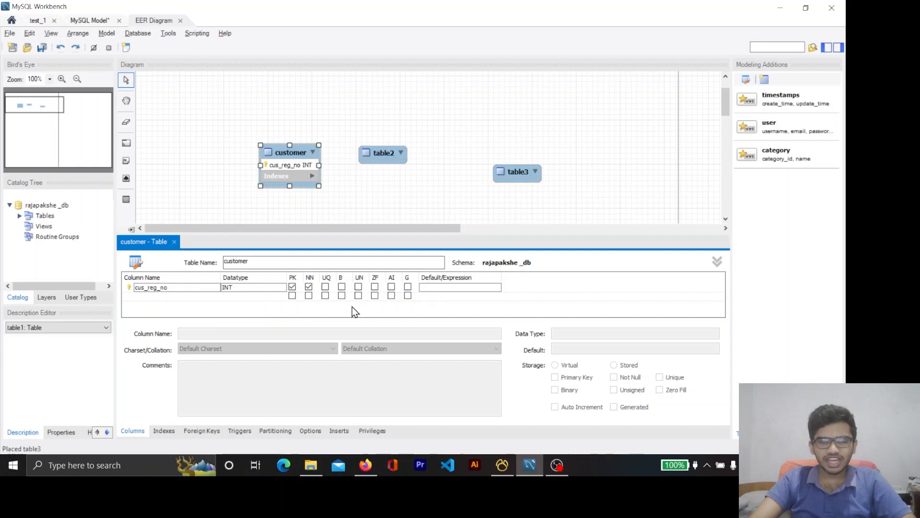
left_click(391, 287)
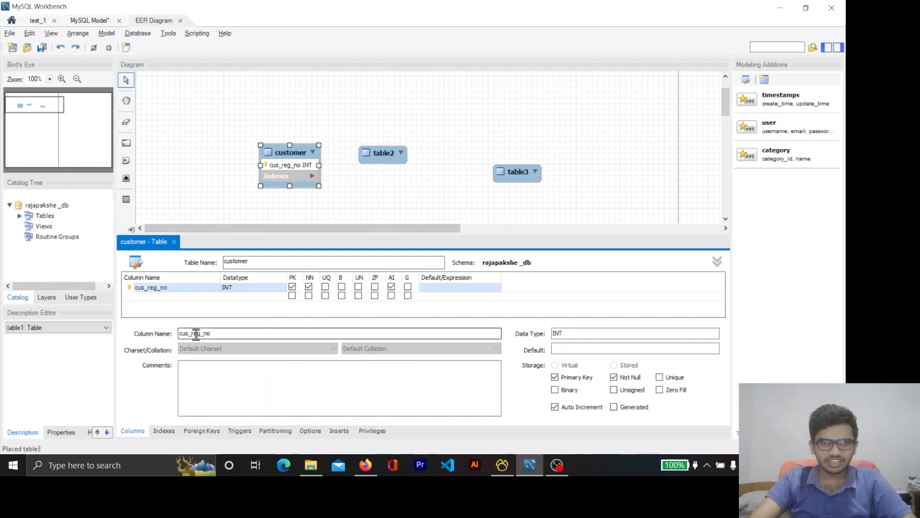
- Check the cus_reg_no data type in the question sheet and set the column's datatype to VARCHAR(10) in the customer table
key("alt+Tab")
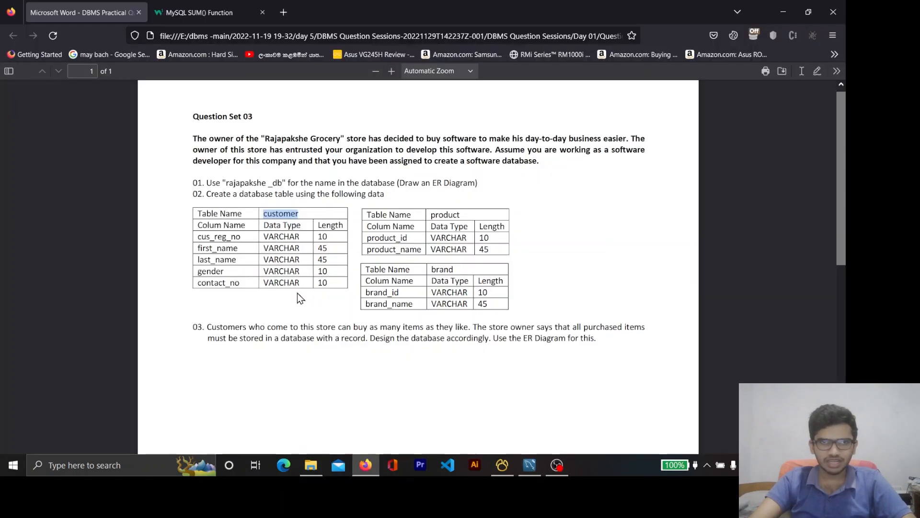
key("alt+Tab")
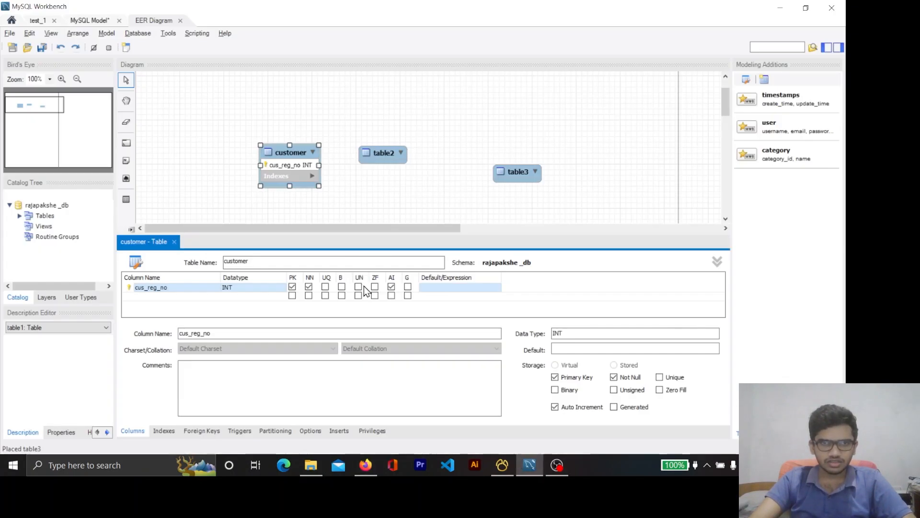
left_click(245, 290)
key("Caps_Lock")
type("VAR")
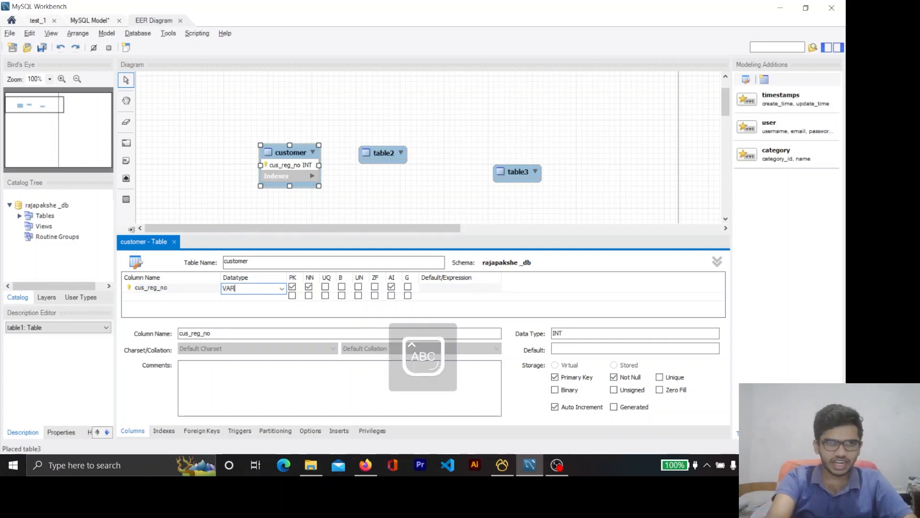
type("CHAR(1")
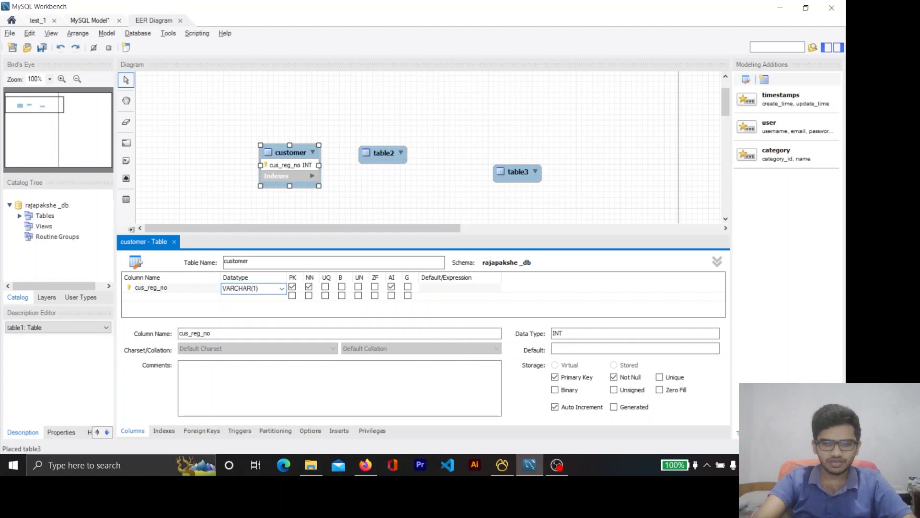
type("0)")
left_click(211, 309)
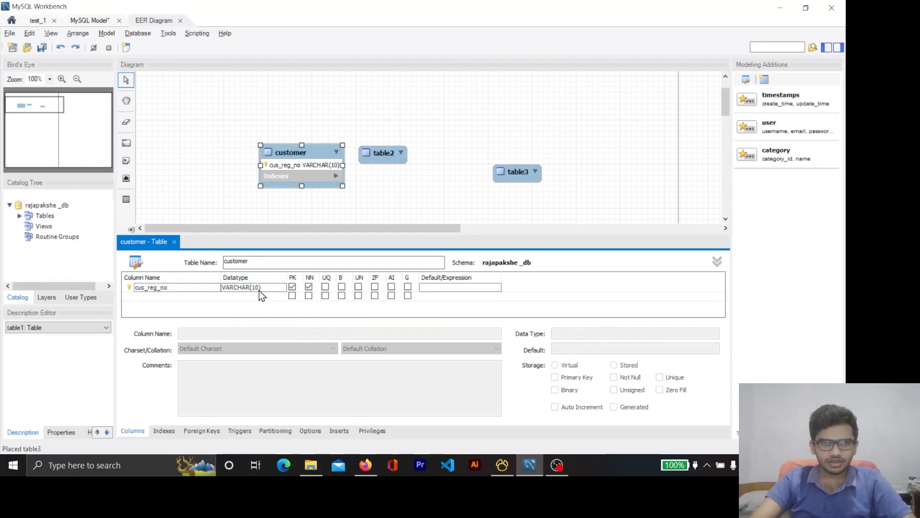
- Add a not-null first_name VARCHAR(45) column to the customer table, copying its name from the question sheet and checking its length there
key("alt+Tab")
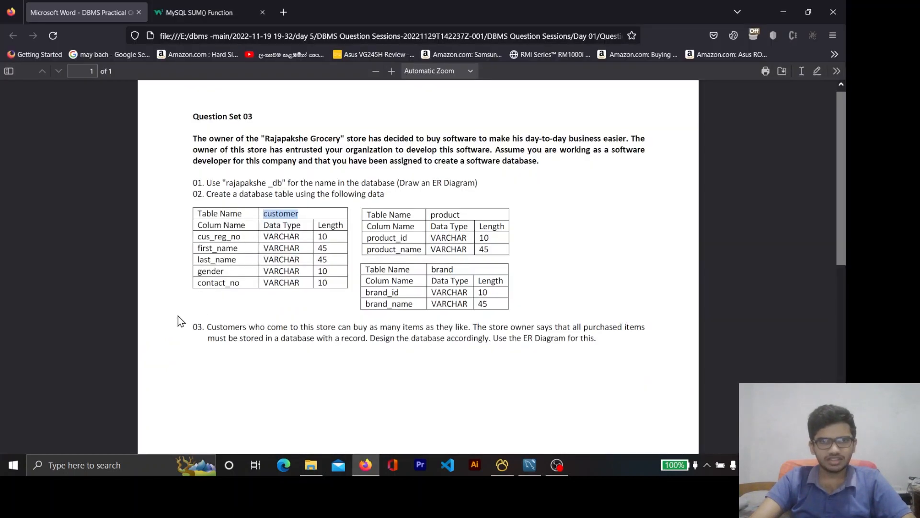
double_click(215, 248)
key("ctrl+c")
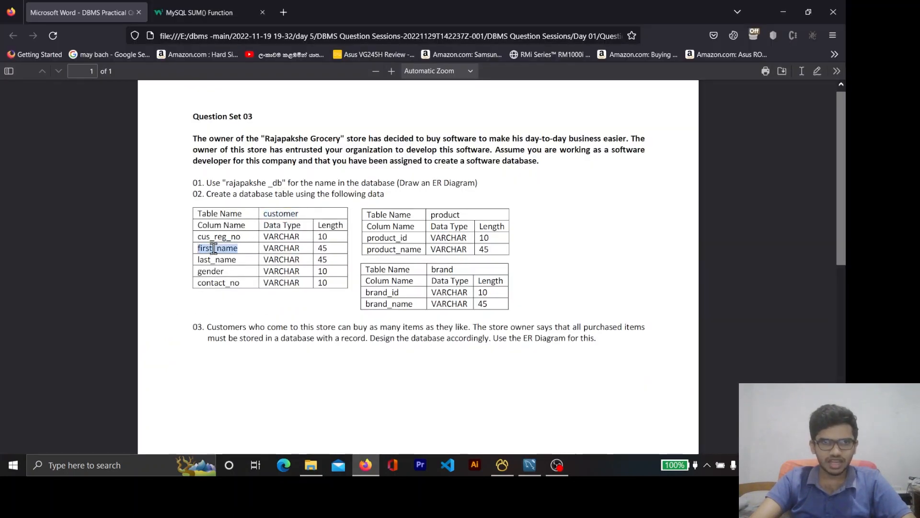
key("alt+Tab")
double_click(157, 295)
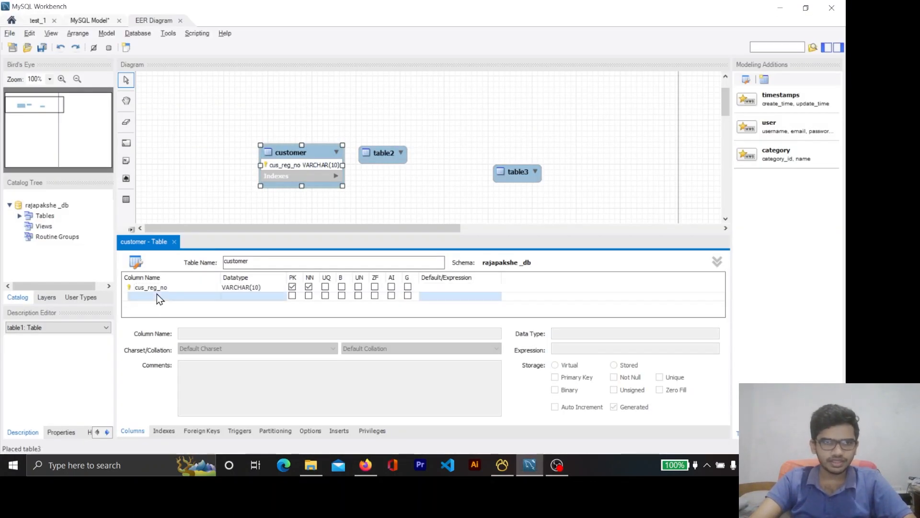
key("ctrl+v")
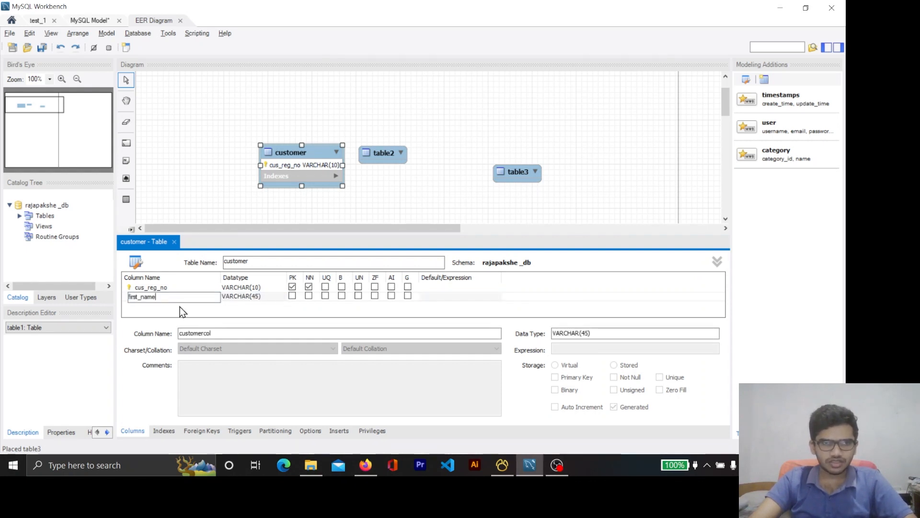
key("Return")
left_click(162, 296)
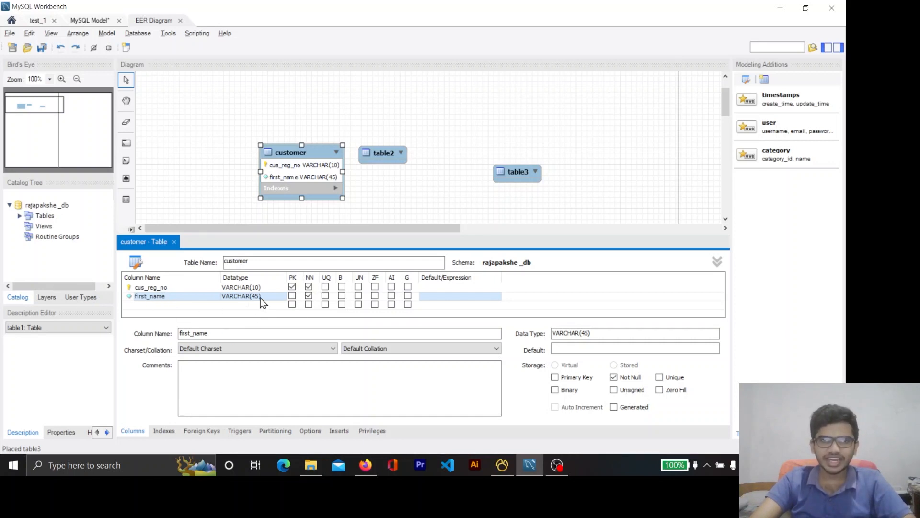
key("alt+Tab")
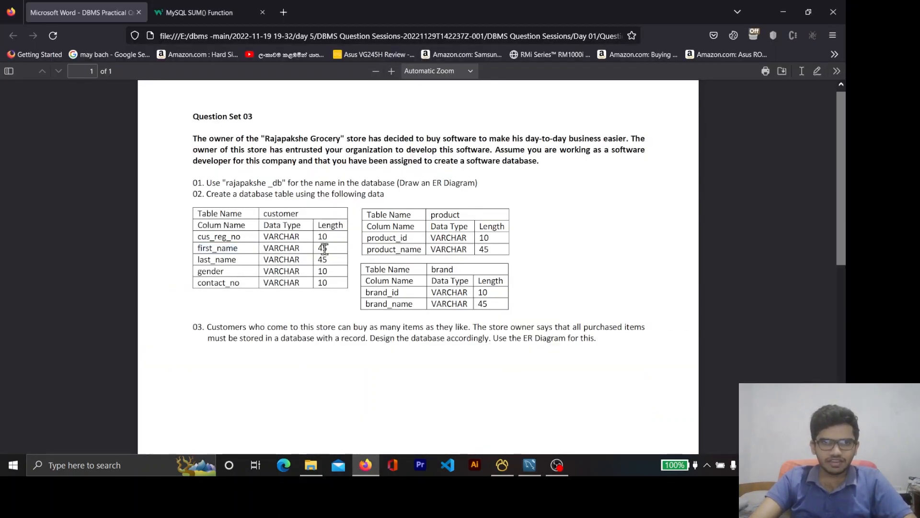
key("alt+Tab")
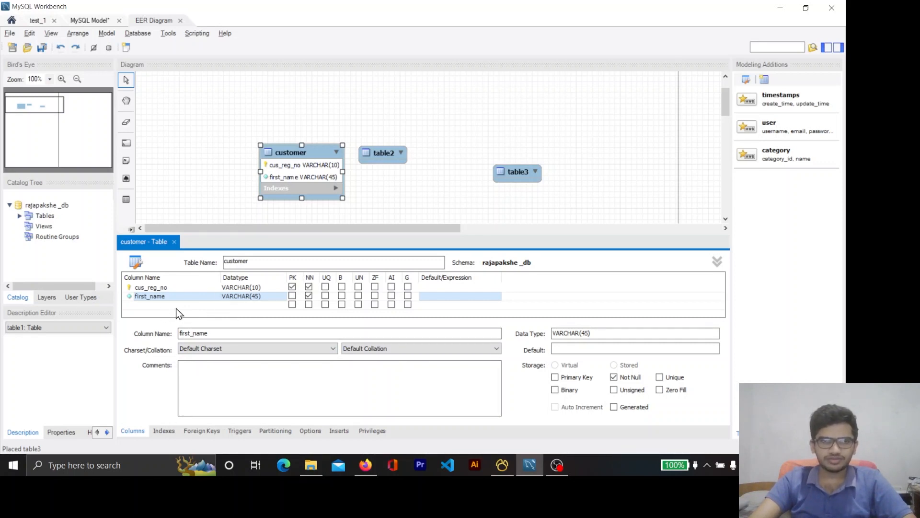
- Add a not-null last_name VARCHAR(45) column below first_name in the customer table, following the question sheet
key("alt+Tab")
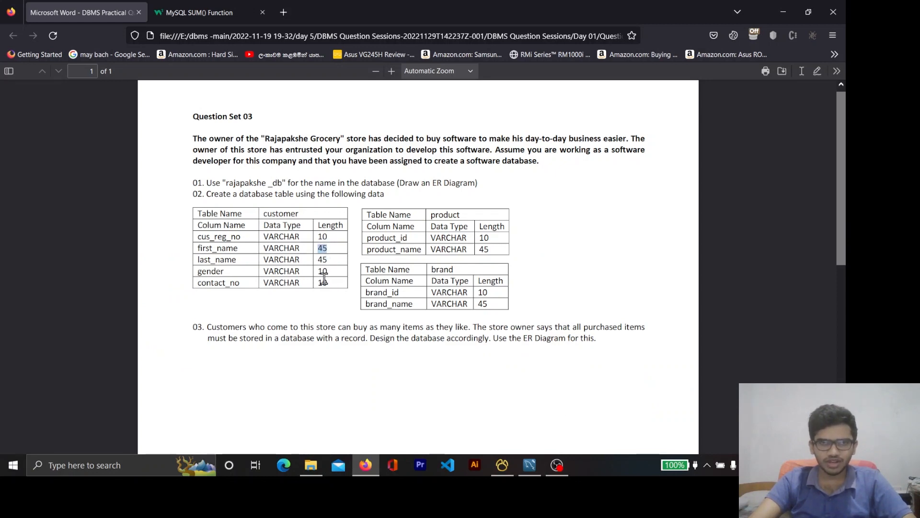
key("alt+Tab")
left_click(166, 305)
double_click(166, 305)
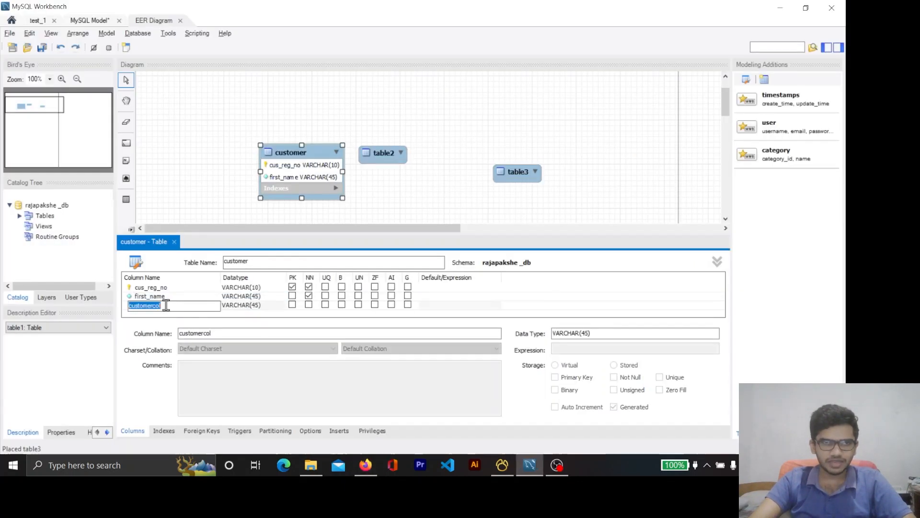
type("LAST")
key("BackSpace")
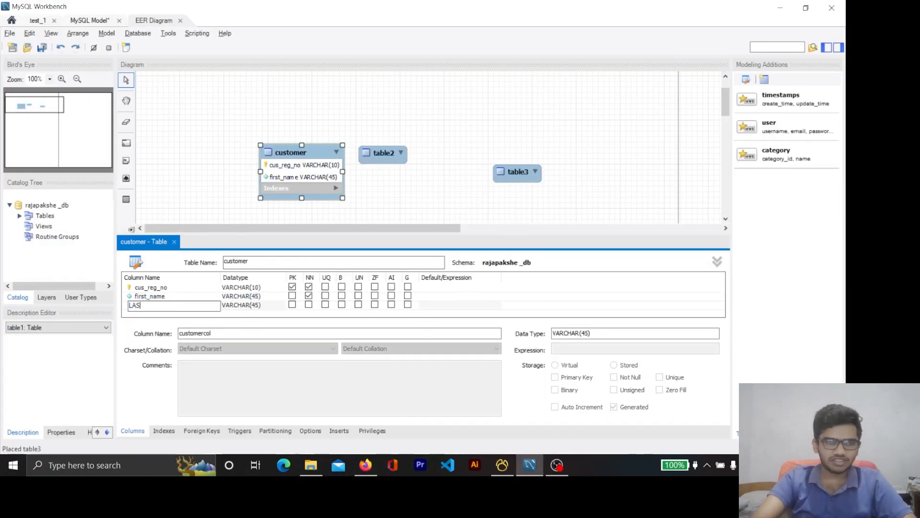
key("Caps_Lock")
type("last")
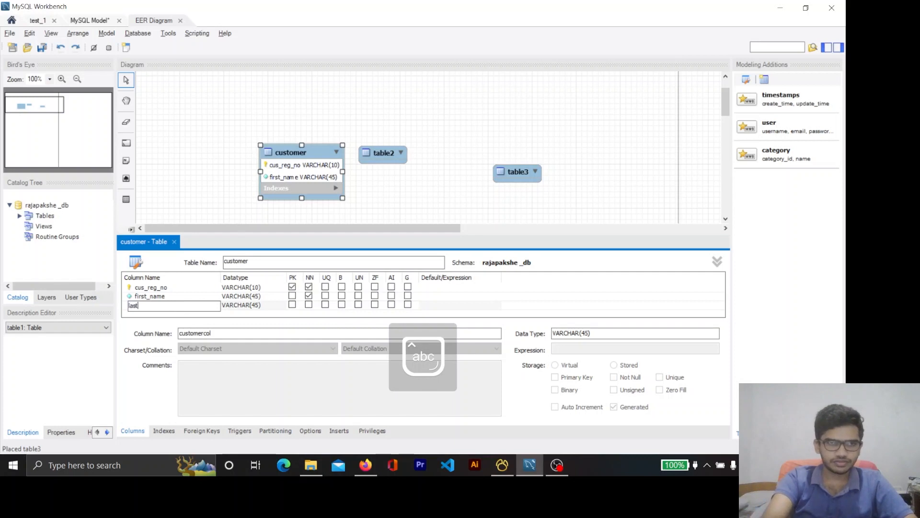
type("_name")
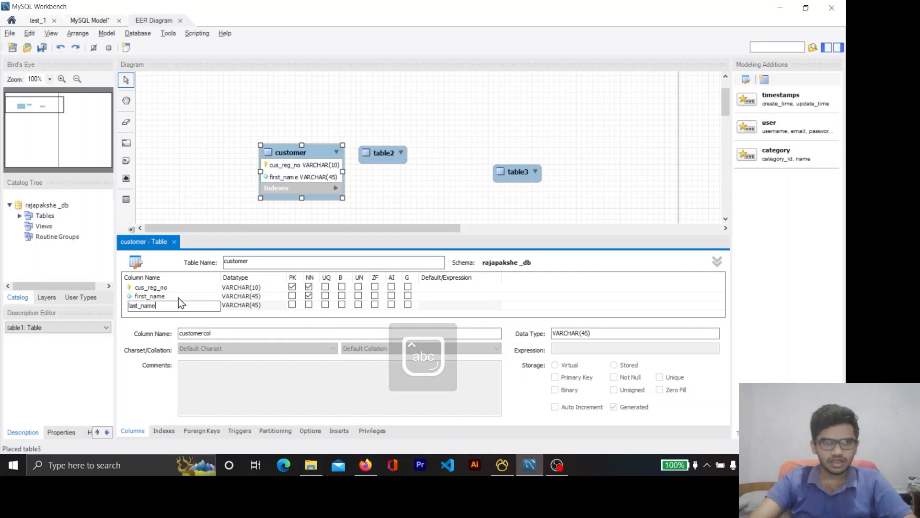
left_click(218, 314)
left_click(166, 306)
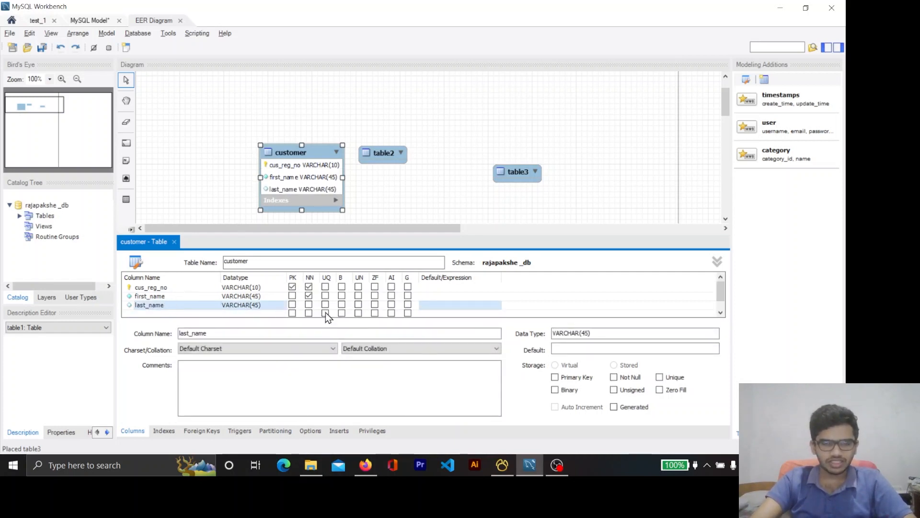
- Copy the gender column name from the question sheet and add it as a new column below last_name
key("alt+Tab")
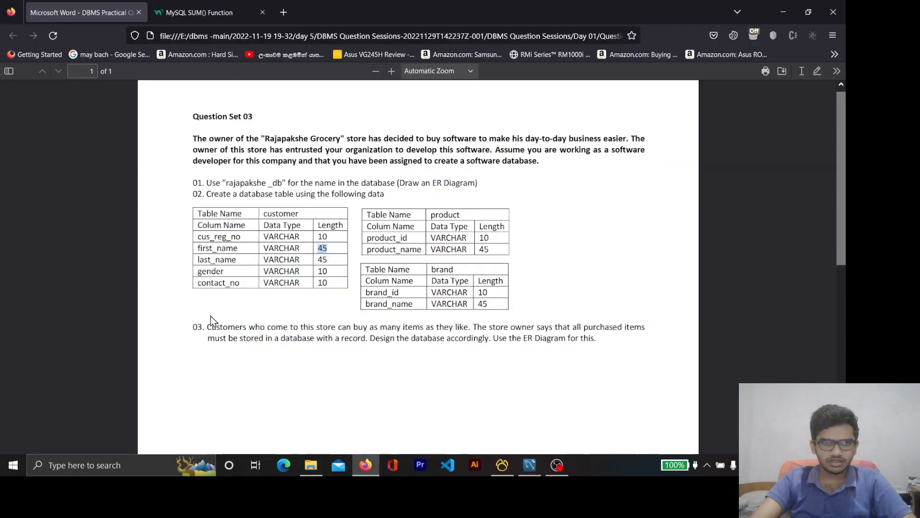
left_click_drag(210, 255, 332, 262)
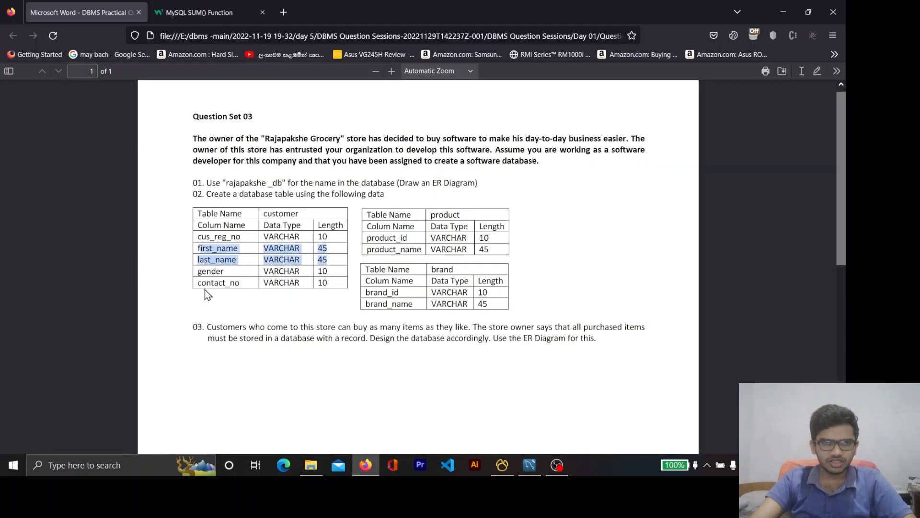
double_click(209, 271)
key("ctrl+c")
key("alt+Tab")
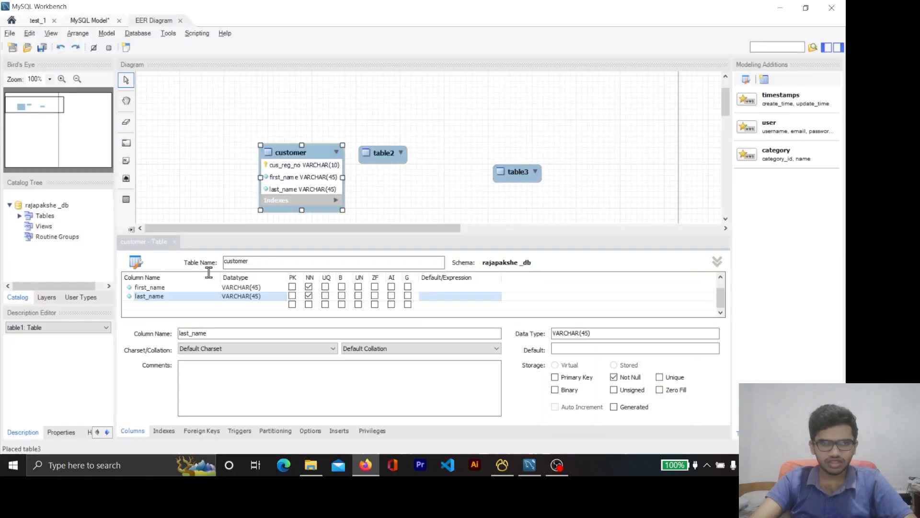
double_click(152, 305)
key("ctrl+v")
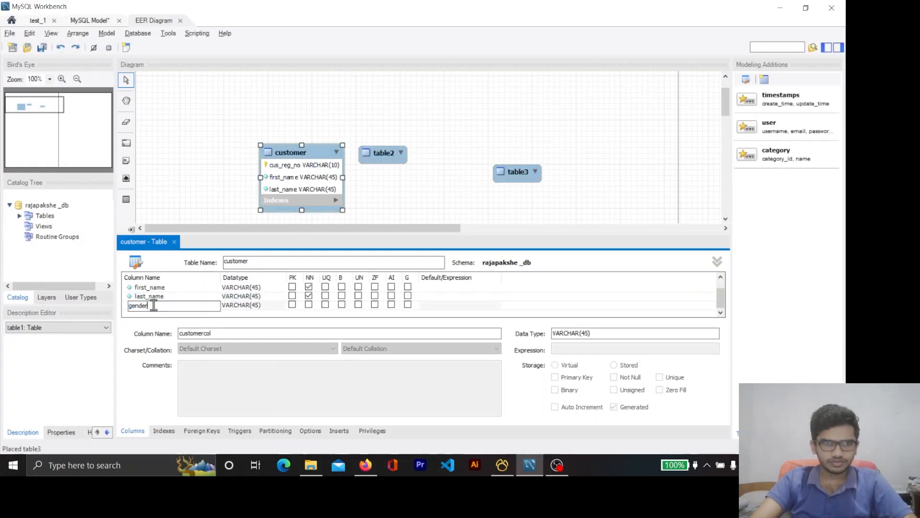
key("Return")
- Set the gender column's datatype to VARCHAR(10) and mark it as not null
left_click(259, 305)
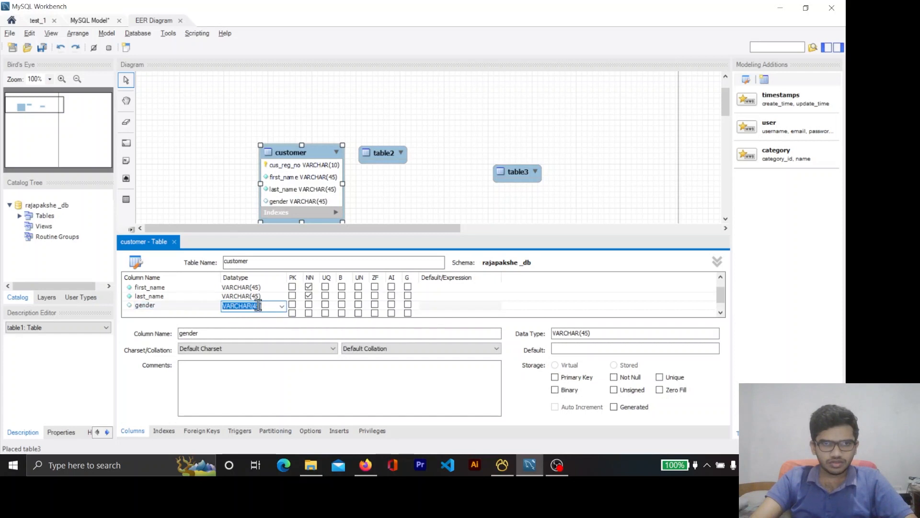
key("BackSpace")
key("BackSpace")
key("BackSpace")
type("10)")
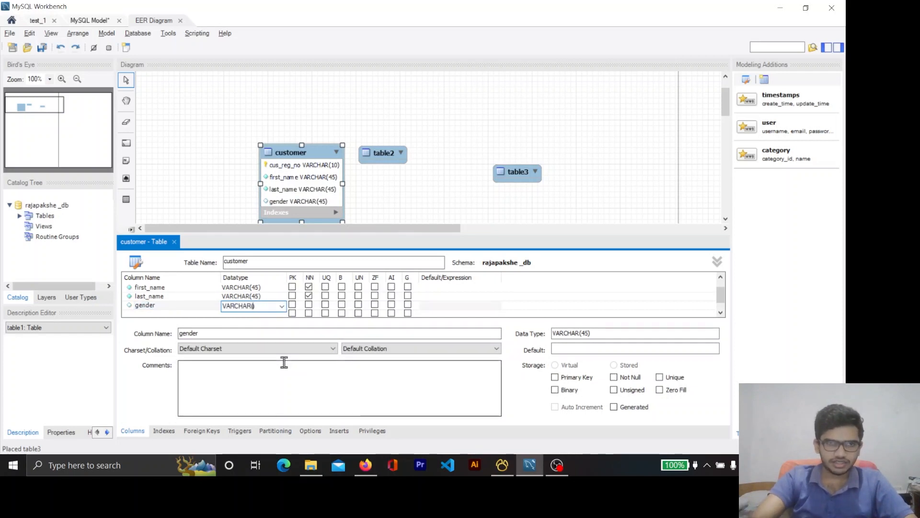
left_click(181, 288)
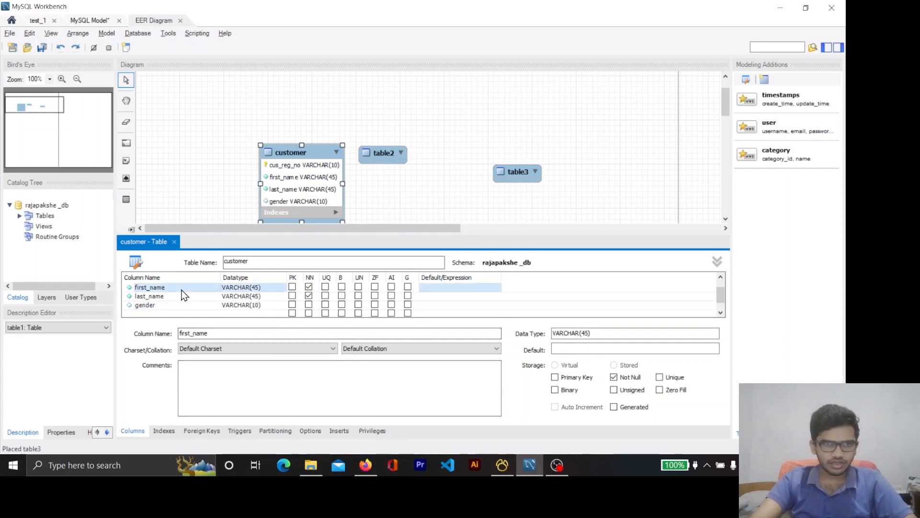
left_click(182, 304)
left_click(308, 305)
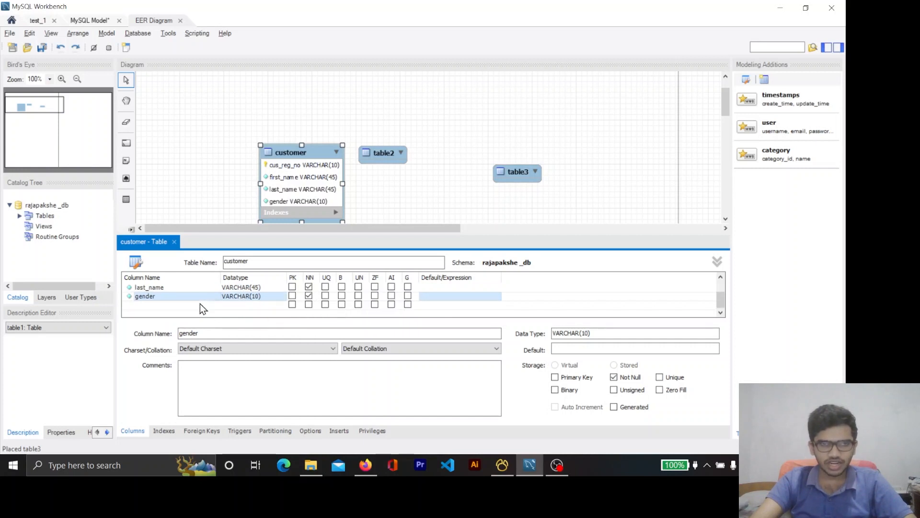
- Copy the contact_no column name from the question sheet and add it as a new column below gender in the customer table
key("alt+Tab")
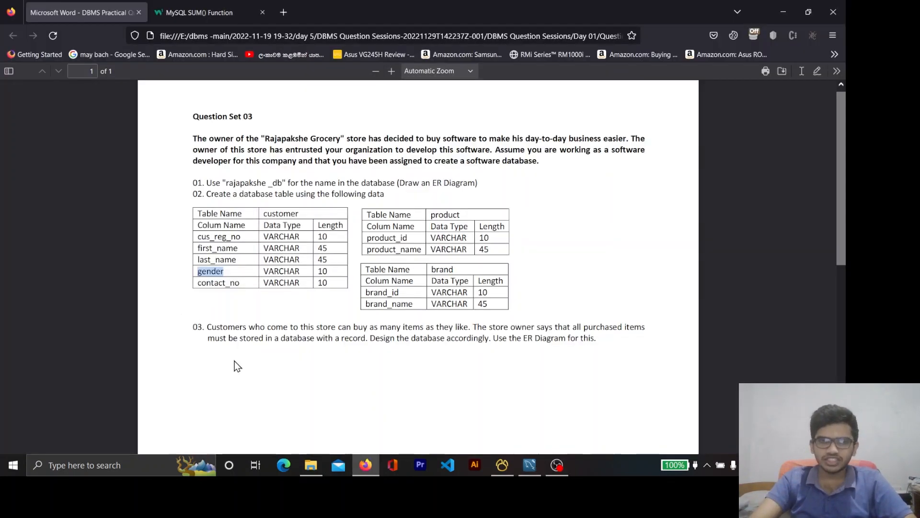
double_click(225, 283)
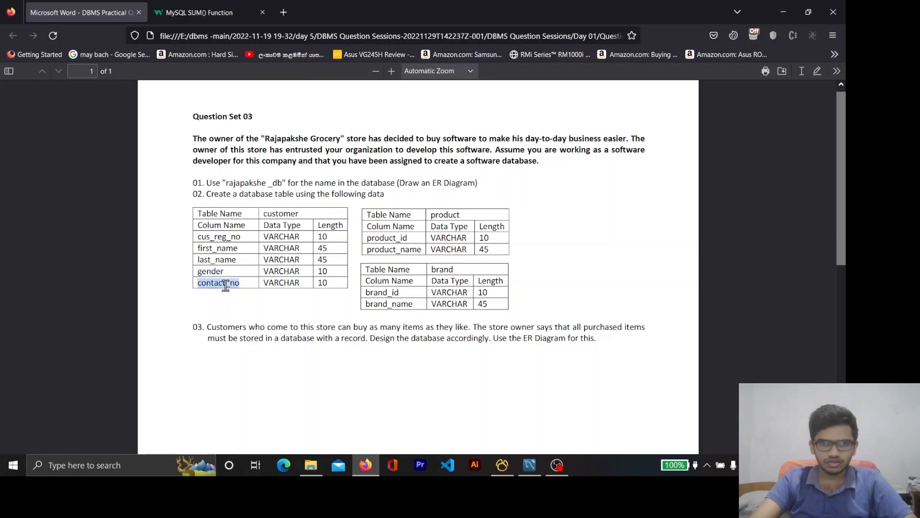
key("alt+Tab")
double_click(181, 297)
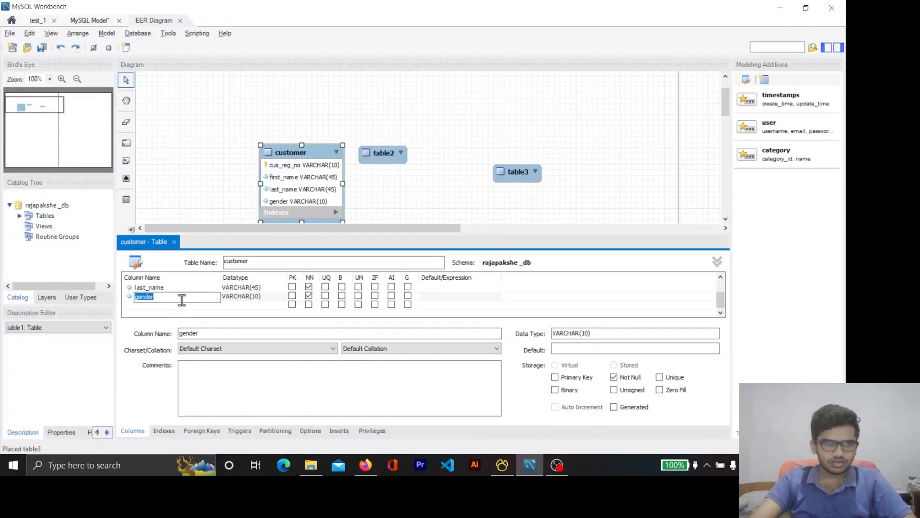
left_click(178, 306)
left_click(177, 306)
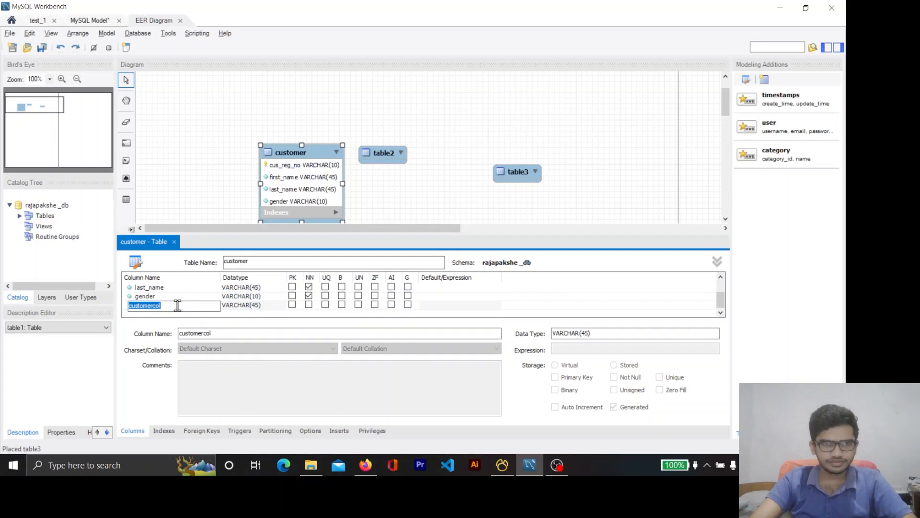
type("contact_no")
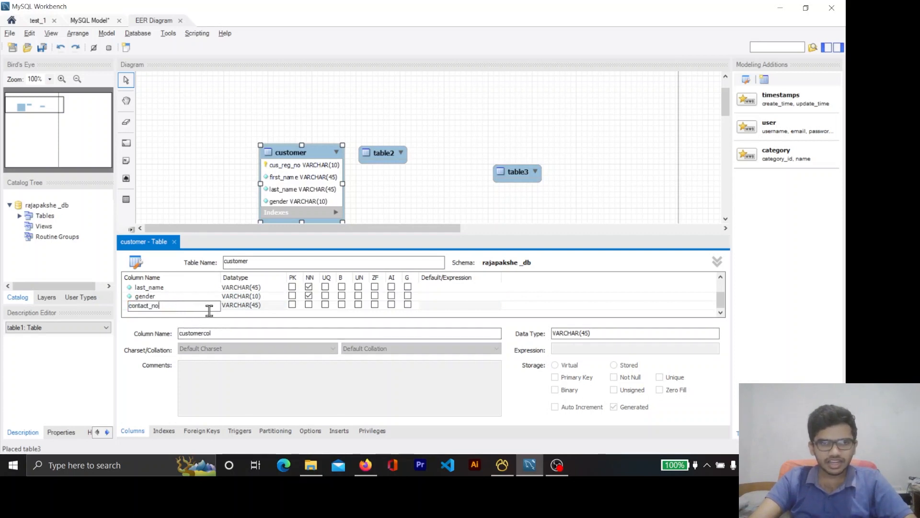
key("Return")
- Set the contact_no column to VARCHAR(10) and not null per the question sheet, and close the customer table editor
key("alt+Tab")
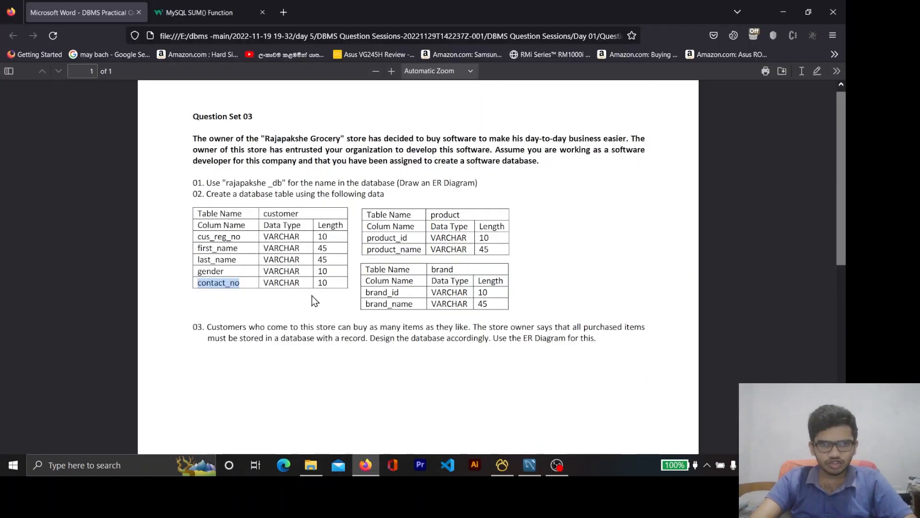
key("alt+Tab")
left_click(258, 306)
left_click(257, 306)
left_click(257, 306)
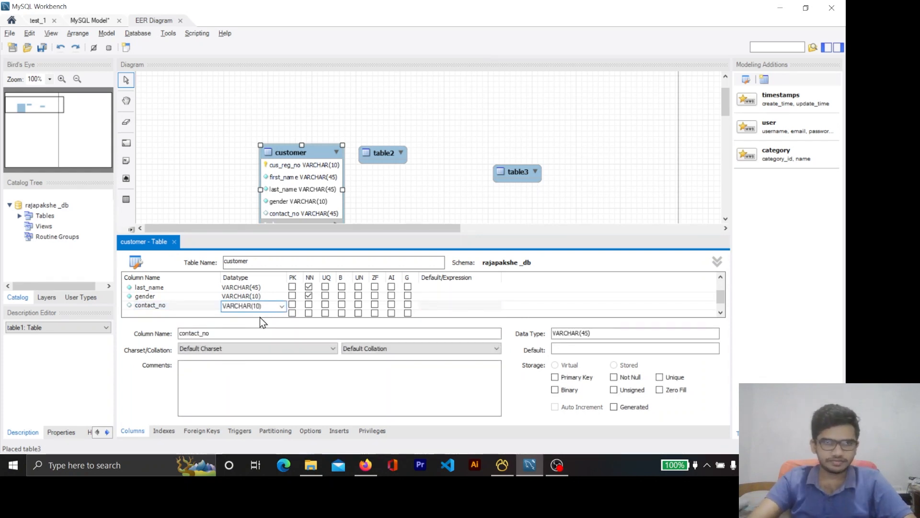
type("10")
key("Return")
left_click(309, 304)
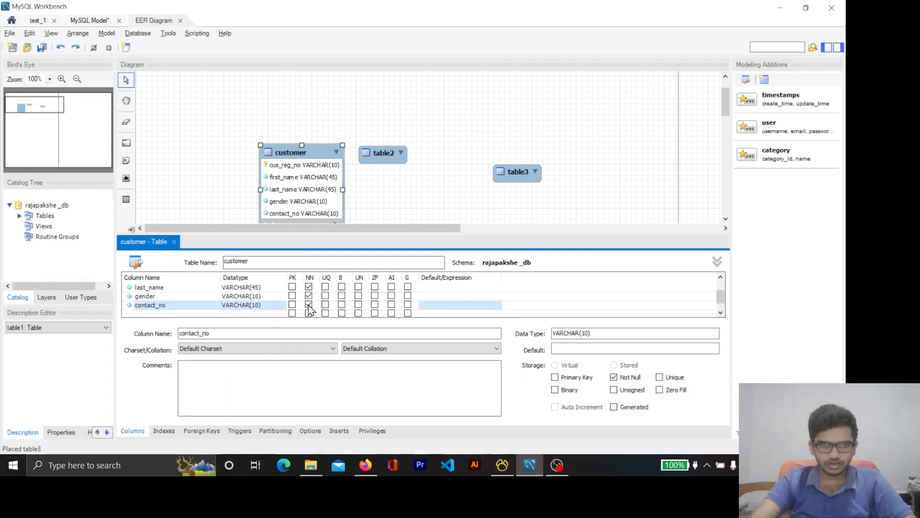
scroll(185, 309, "up", 2)
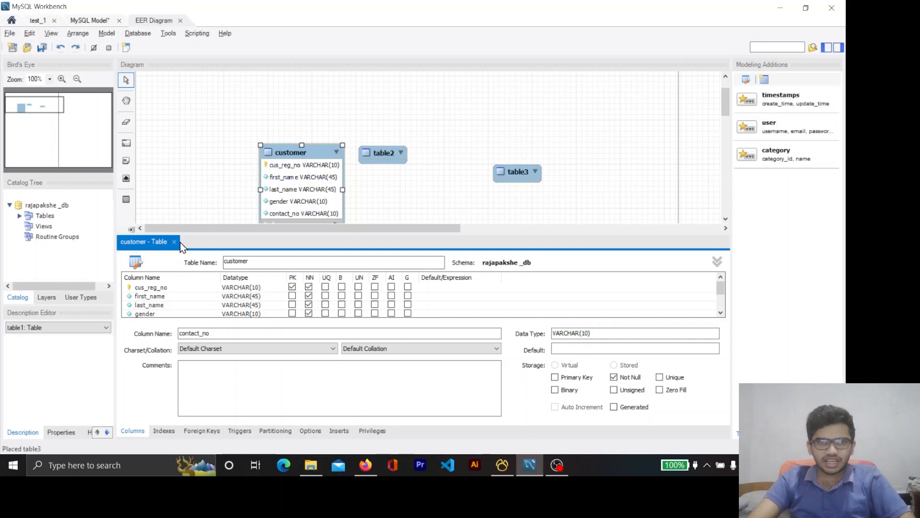
scroll(177, 314, "down", 1)
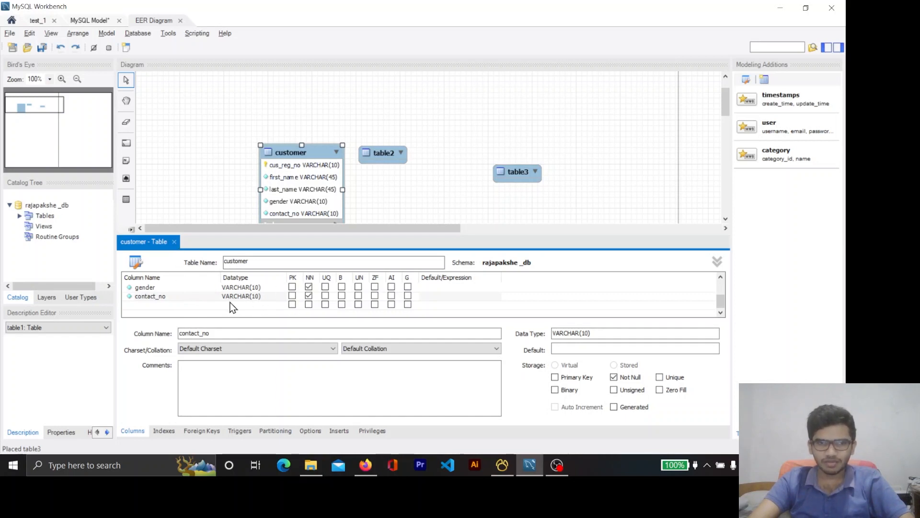
left_click(174, 241)
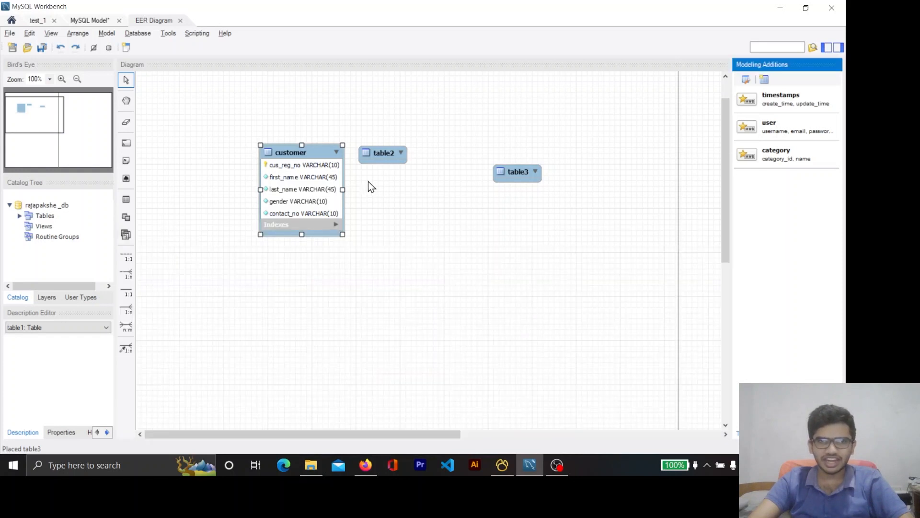
- Spread out the diagram by moving the customer table further left and placing table2 between it and table3
left_click_drag(376, 162, 385, 159)
left_click_drag(327, 153, 247, 152)
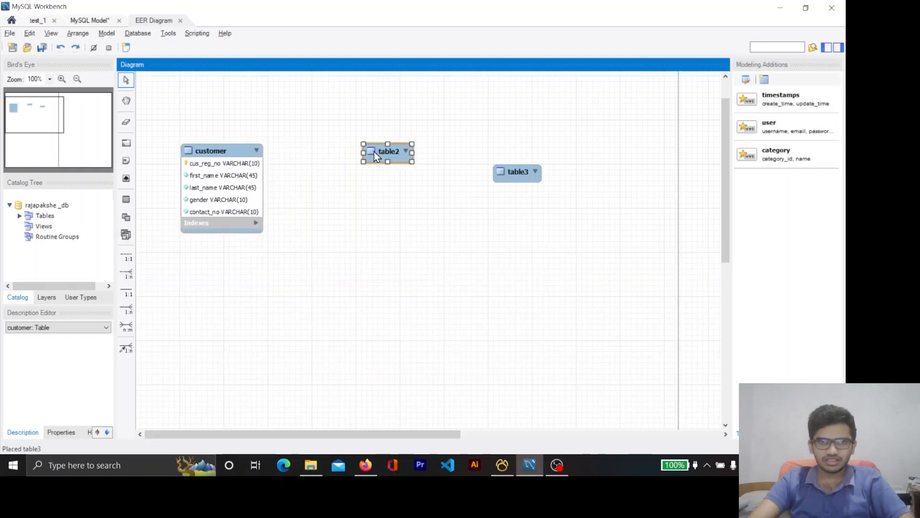
left_click_drag(374, 152, 358, 157)
- Rename table2 to product, copying the table name from the question sheet
double_click(358, 156)
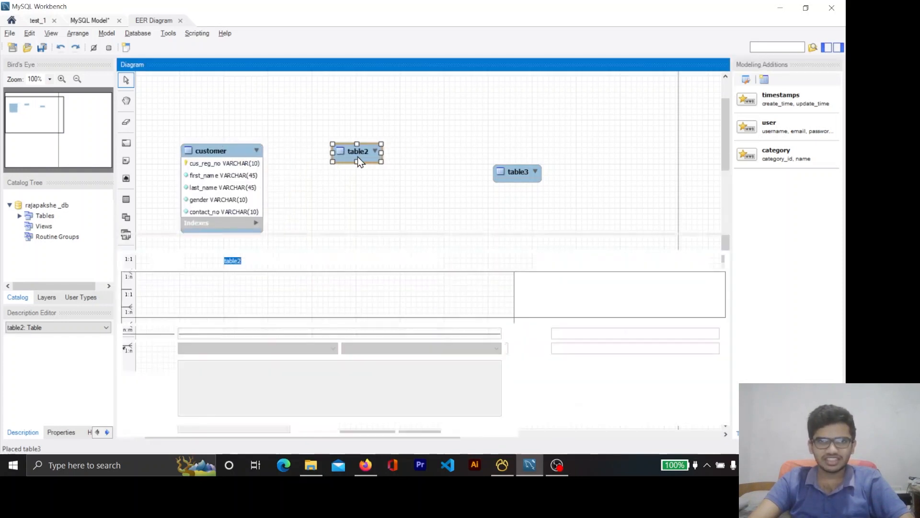
key("alt+Tab")
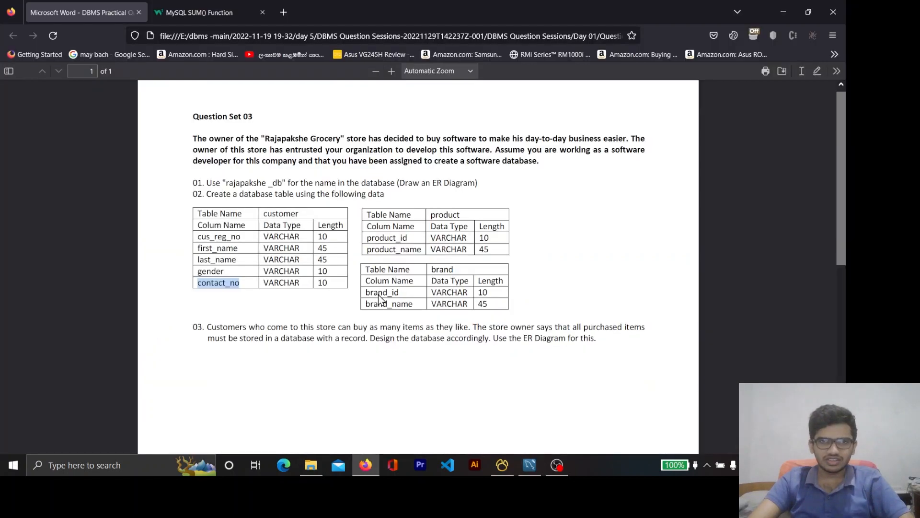
double_click(445, 214)
key("ctrl+c")
key("alt+Tab")
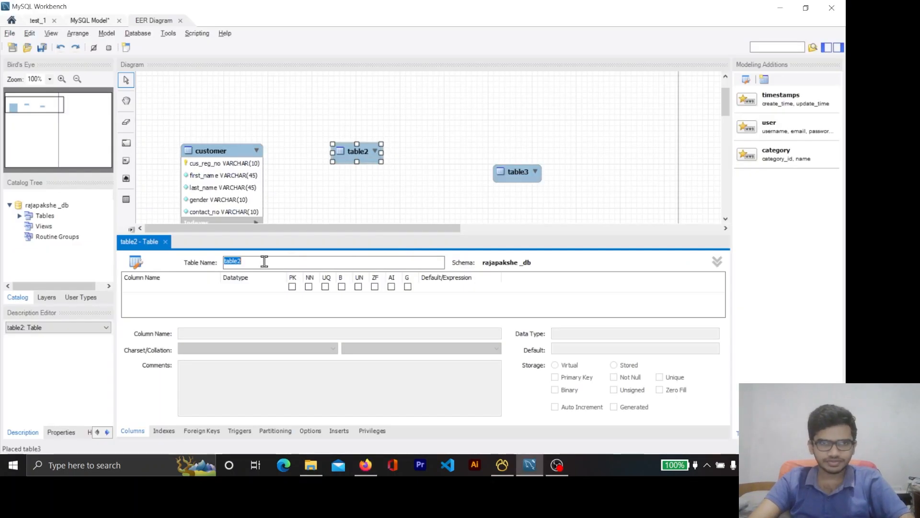
key("ctrl+v")
left_click(185, 303)
- Copy product_id from the question sheet and add it as the first column of the product table
key("alt+Tab")
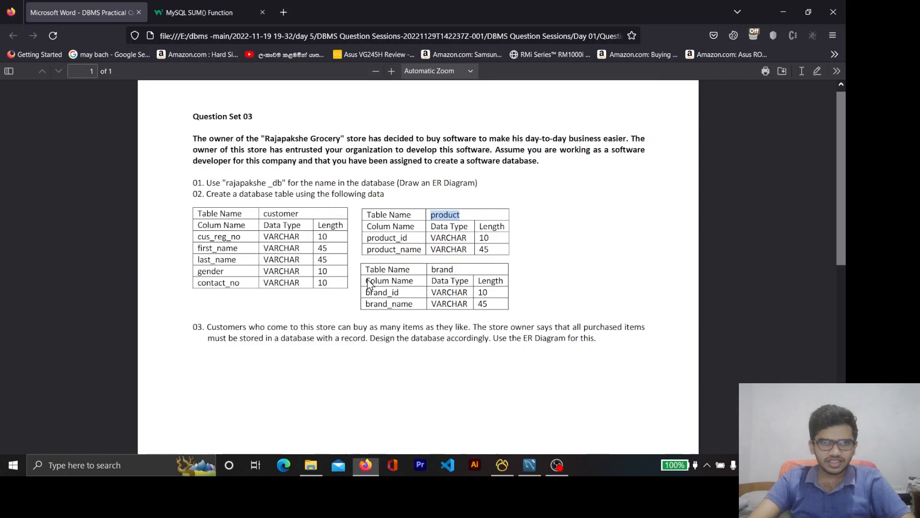
double_click(403, 238)
key("ctrl+c")
key("alt+Tab")
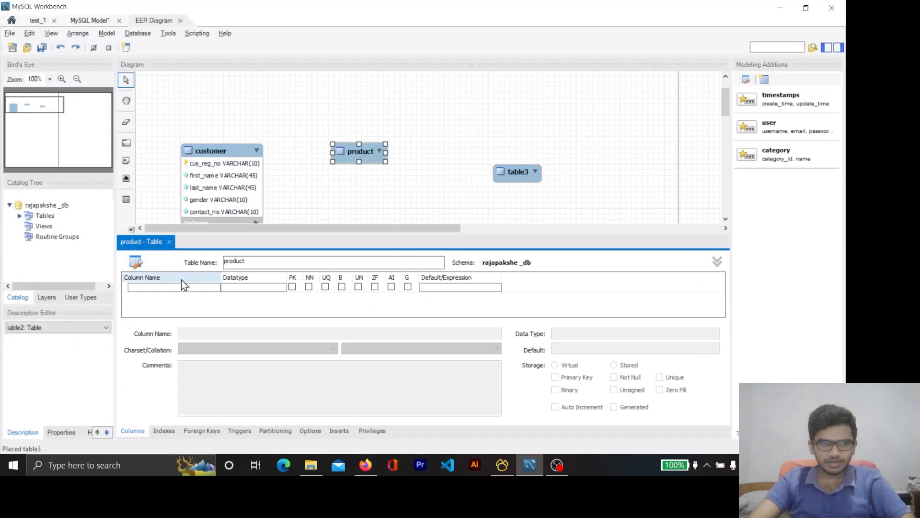
double_click(165, 288)
key("ctrl+v")
left_click(189, 307)
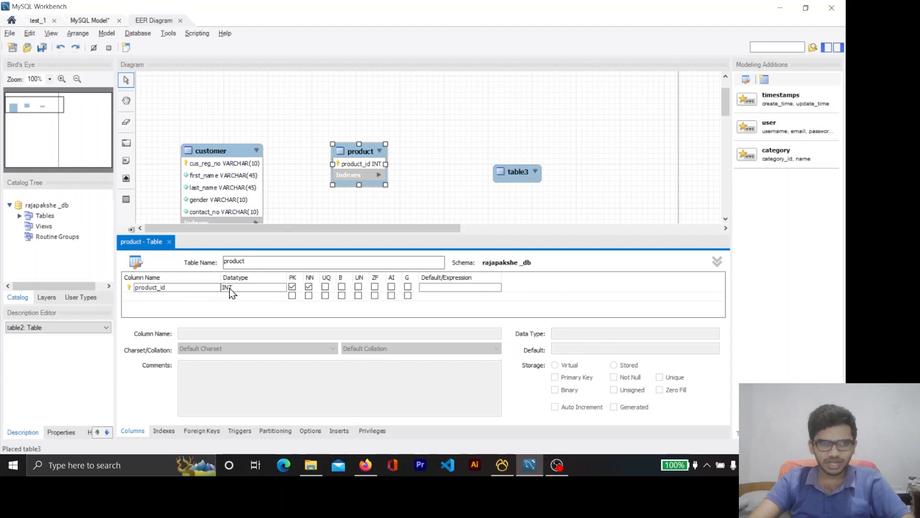
- Set the product_id column's datatype to VARCHAR(10), checking it against the question sheet
left_click(242, 287)
key("Caps_Lock")
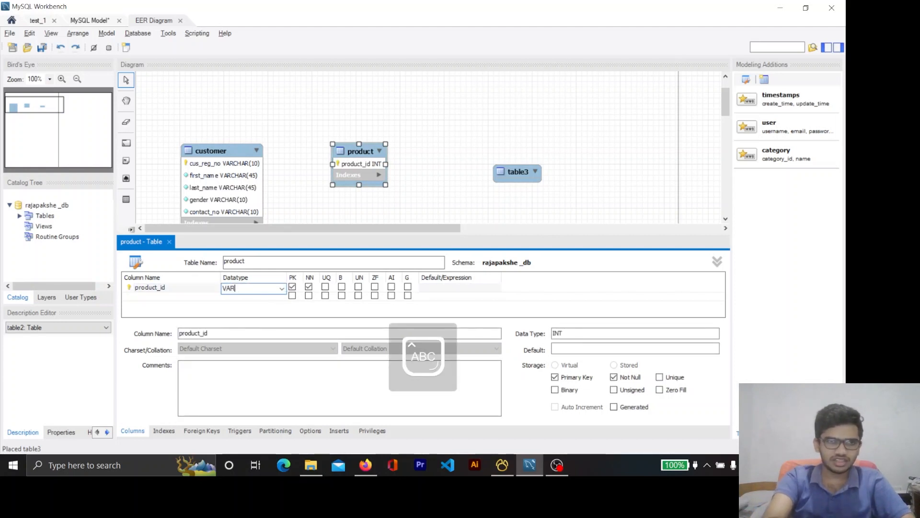
key("alt+Tab")
key("alt+Tab")
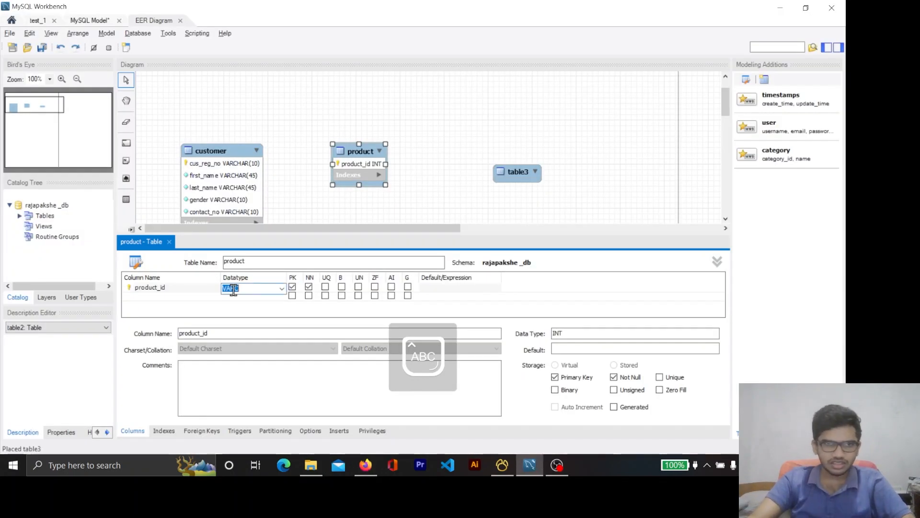
type("VARC")
left_click(251, 288)
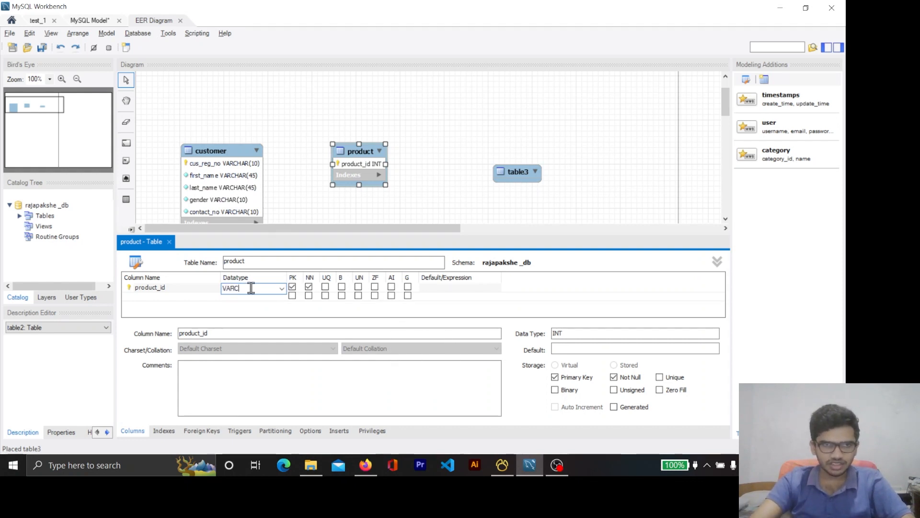
type("HAR(")
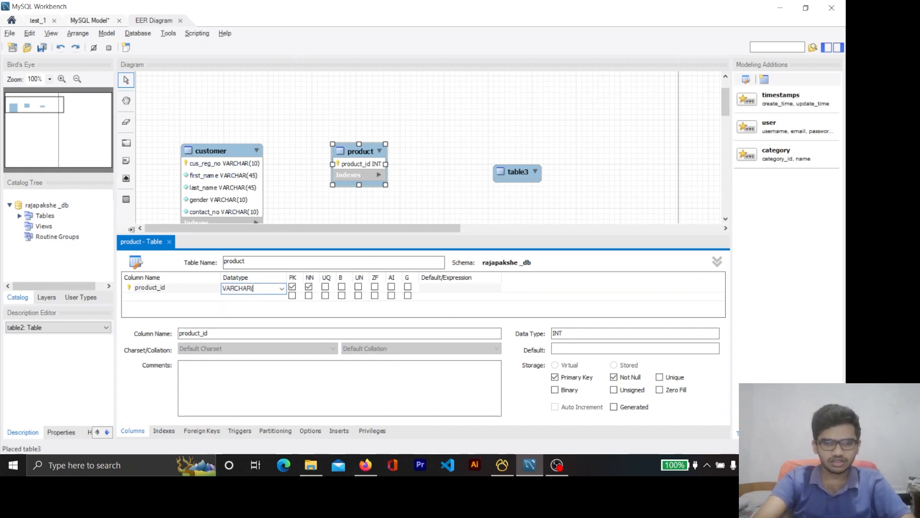
type("10")
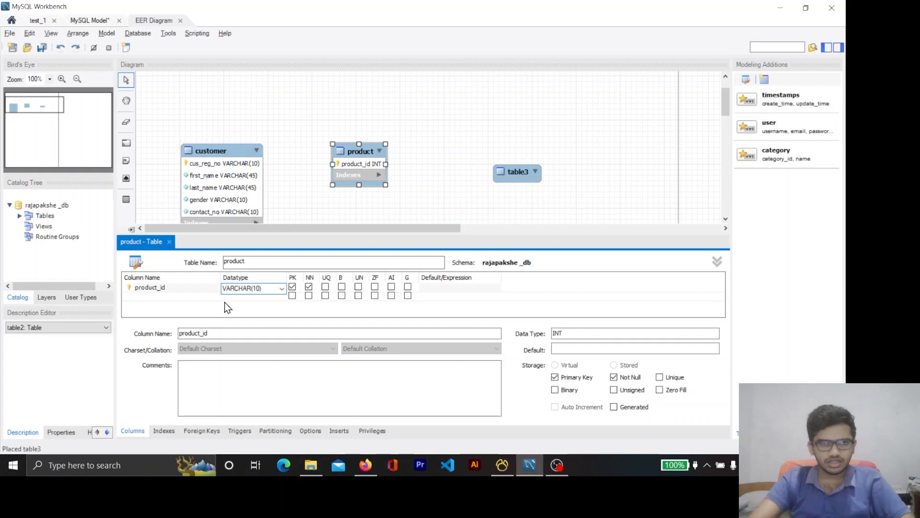
type(")")
left_click(227, 307)
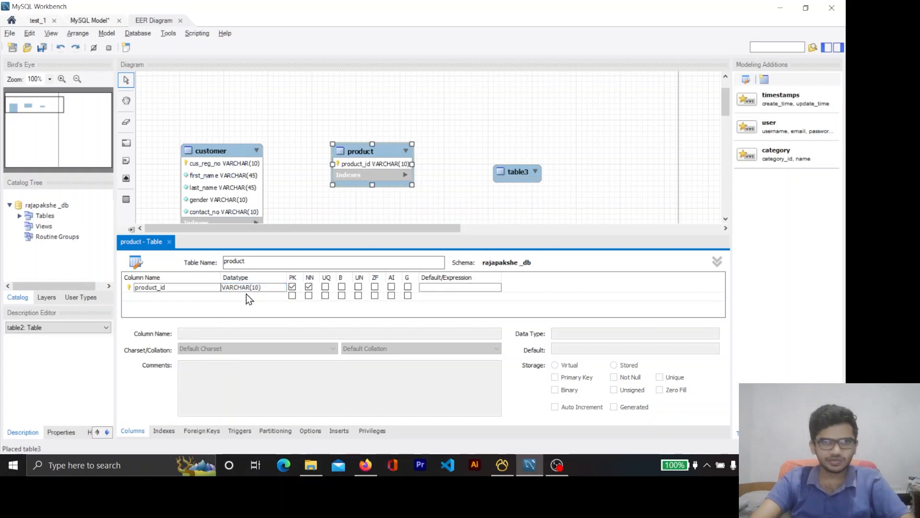
- Add a product_name VARCHAR(45) column below product_id in the product table, following the question sheet
left_click(173, 295)
key("alt+Tab")
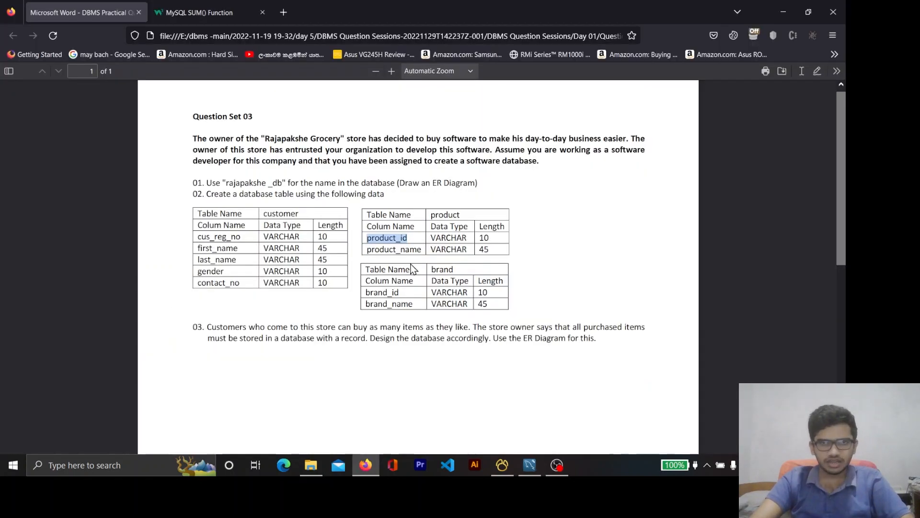
key("alt+Tab")
type("p")
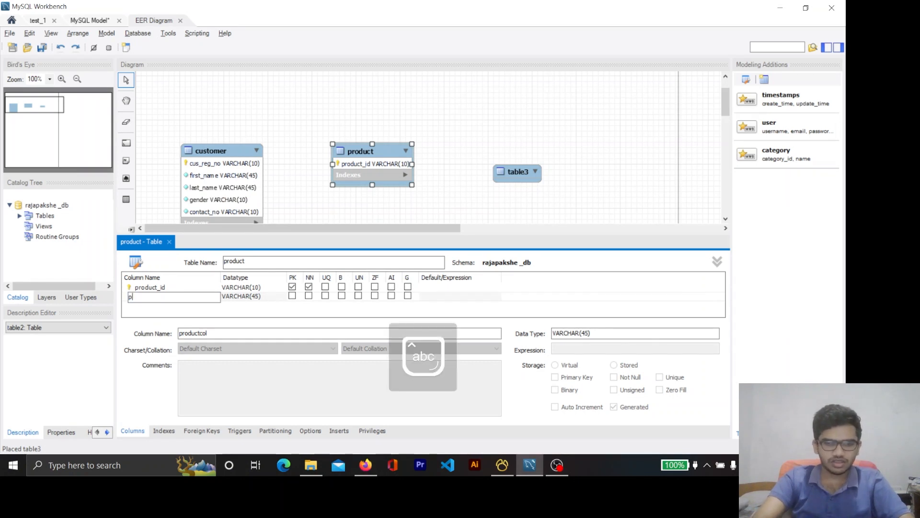
type("roduct")
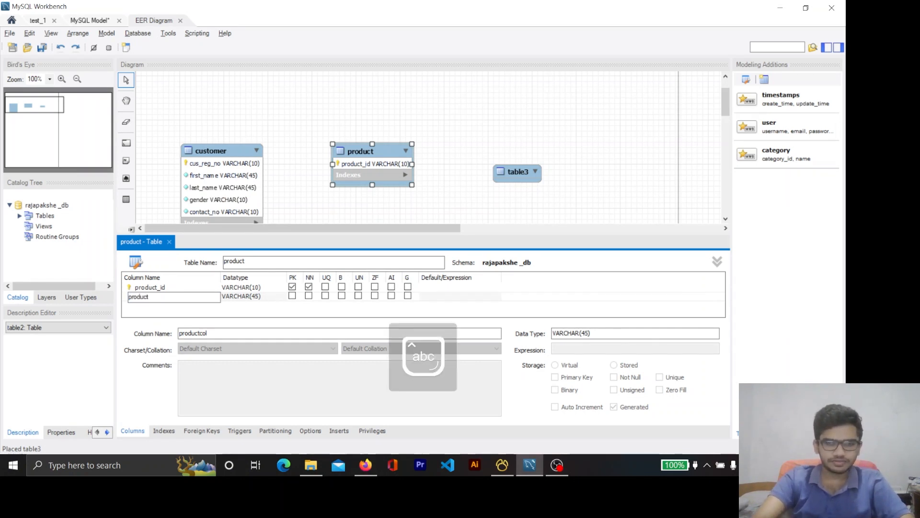
type("_name")
left_click(269, 297)
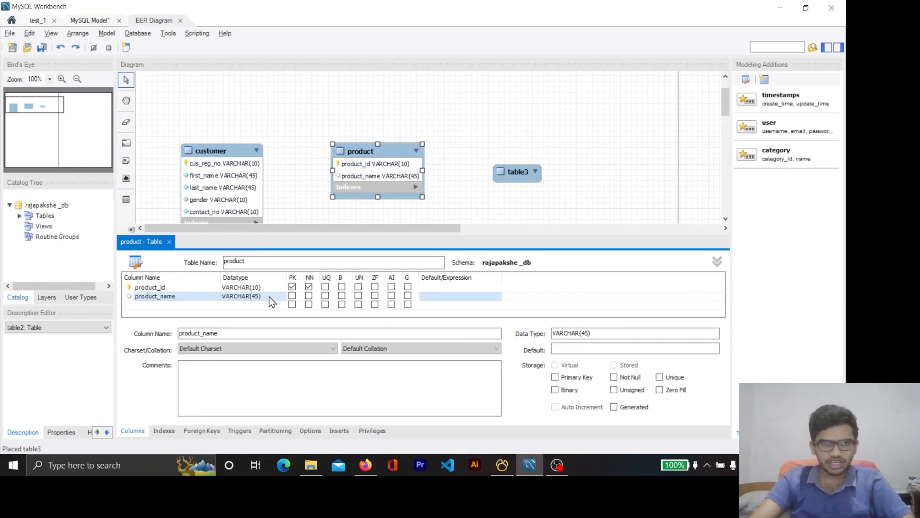
left_click(253, 305)
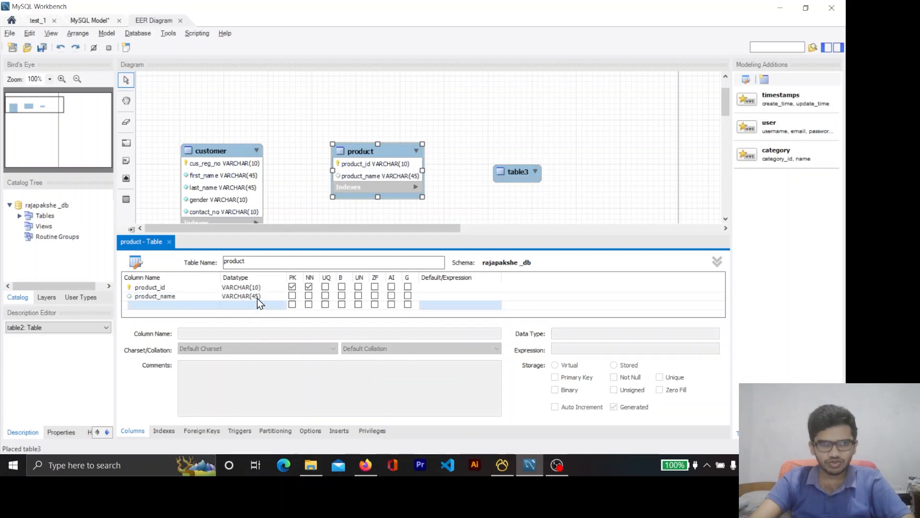
- Check product_name against the question sheet, mark the column as not null, and close the product table editor
key("alt+Tab")
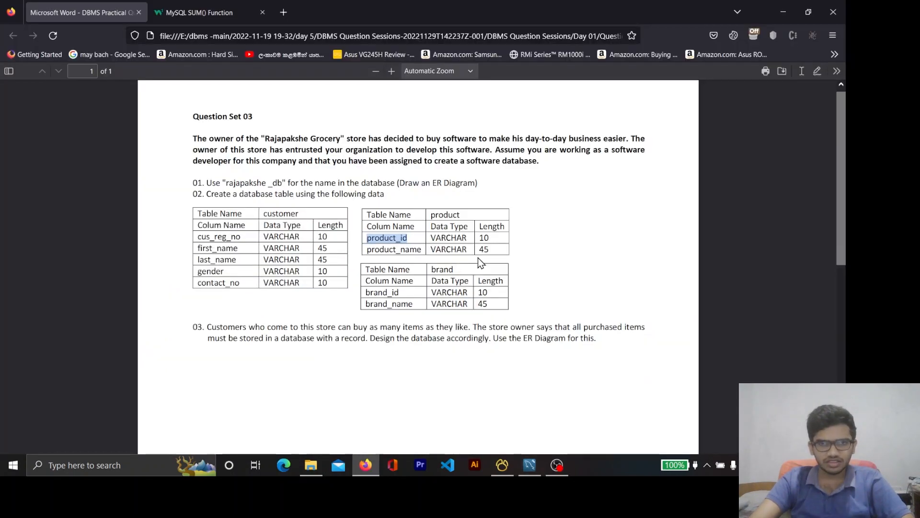
key("alt+Tab")
left_click(190, 296)
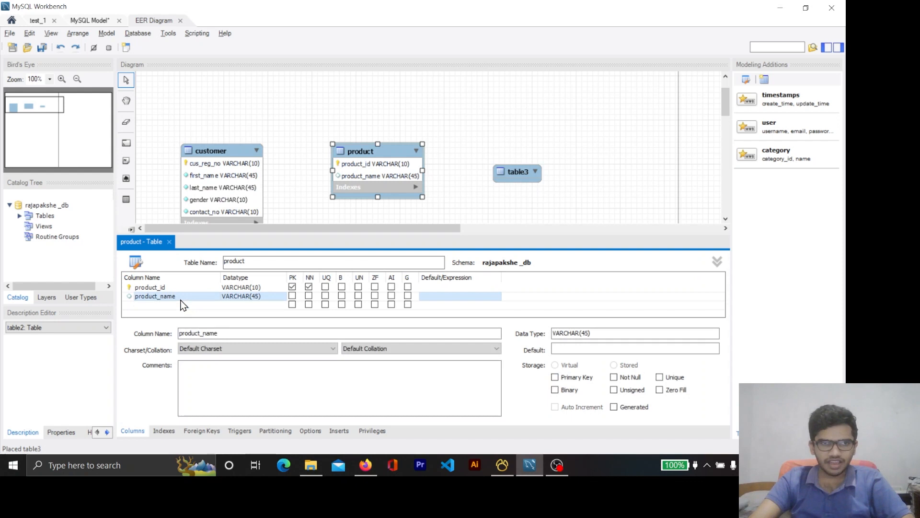
left_click(308, 296)
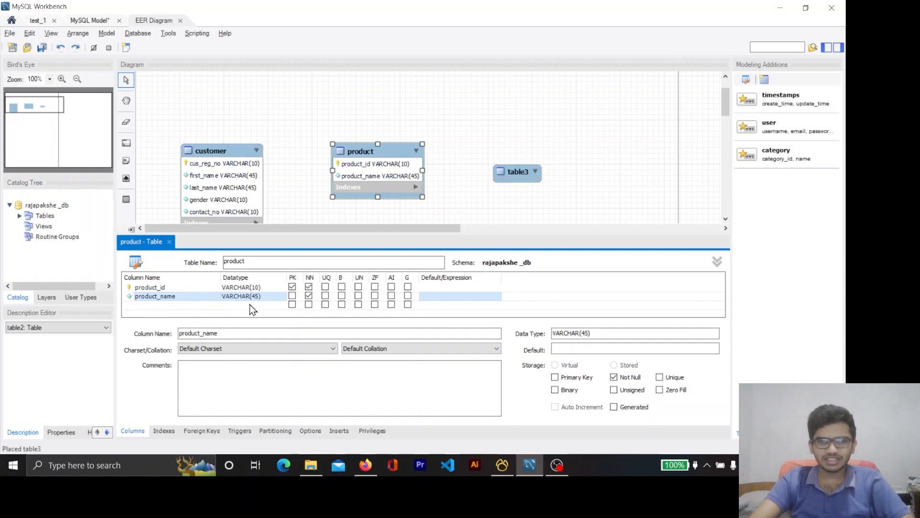
key("alt+Tab")
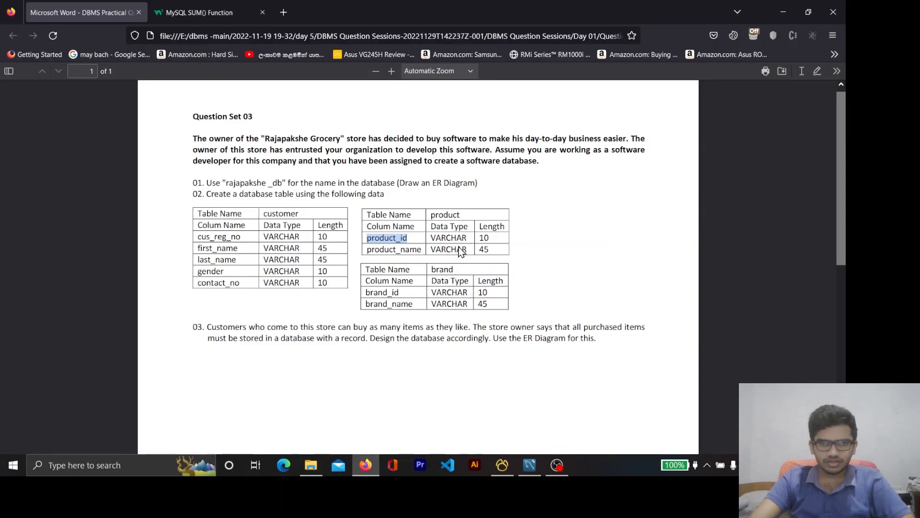
key("alt+Tab")
left_click(463, 189)
scroll(441, 205, "down", 1)
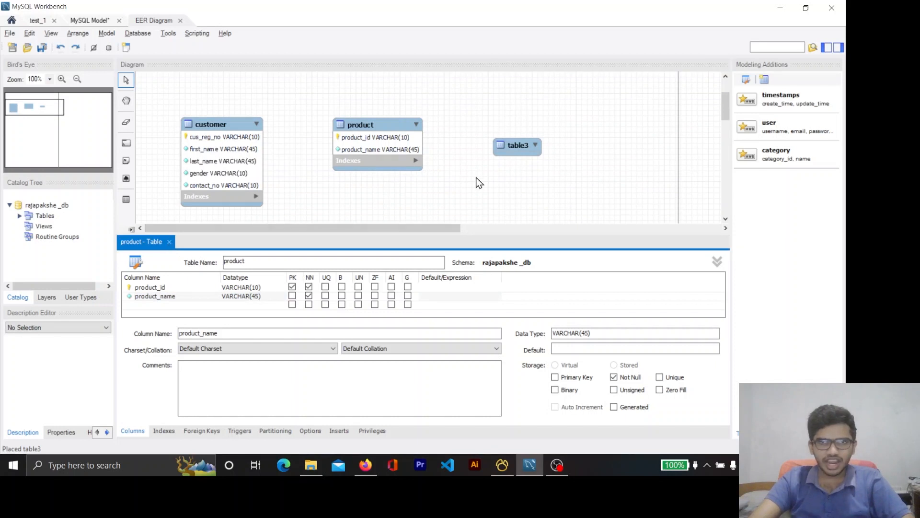
left_click(169, 241)
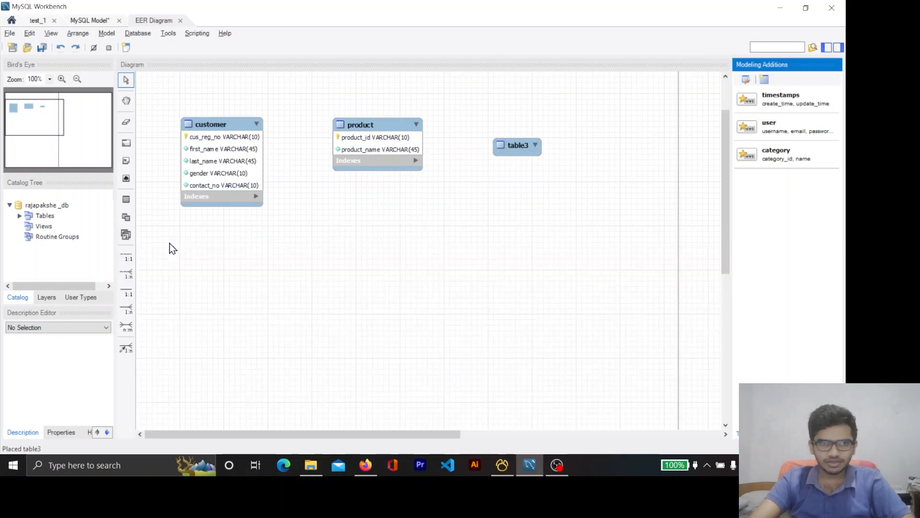
- Open table3 for editing and rename it brand, copying the table name from the question sheet
double_click(528, 148)
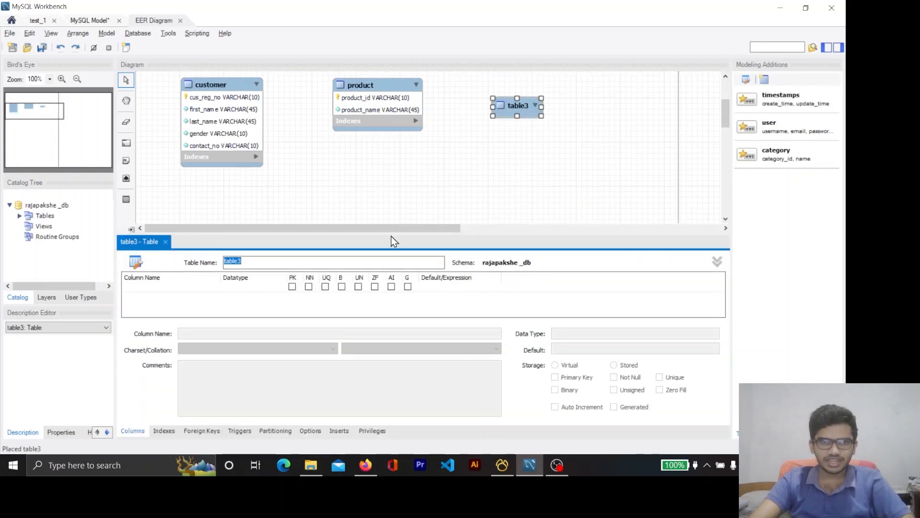
key("alt+Tab")
double_click(443, 269)
key("ctrl+c")
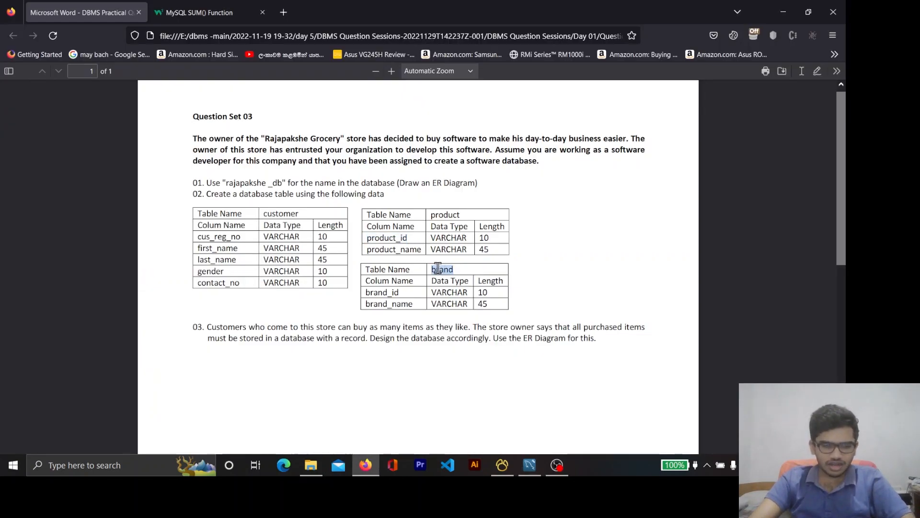
key("alt+Tab")
key("ctrl+v")
- Add brand_id as the first column of the brand table, copying the brand prefix from the question sheet
left_click(174, 295)
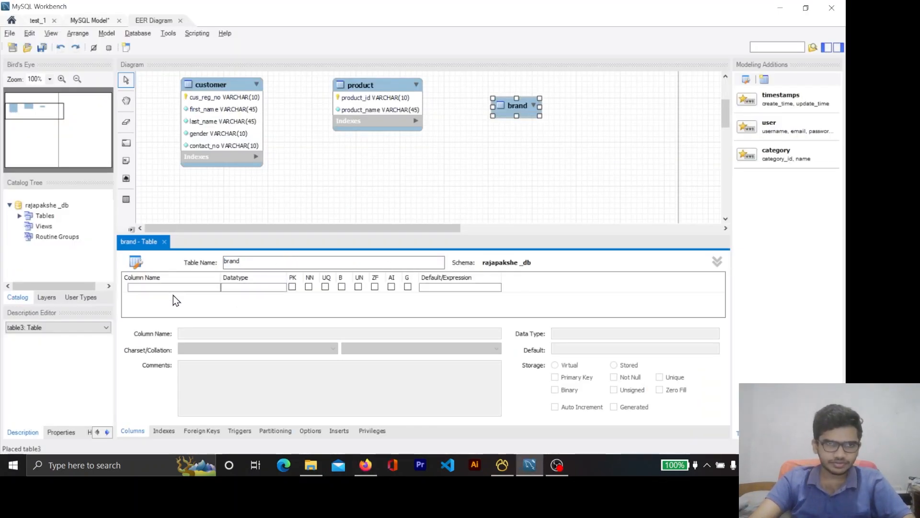
key("alt+Tab")
double_click(387, 296)
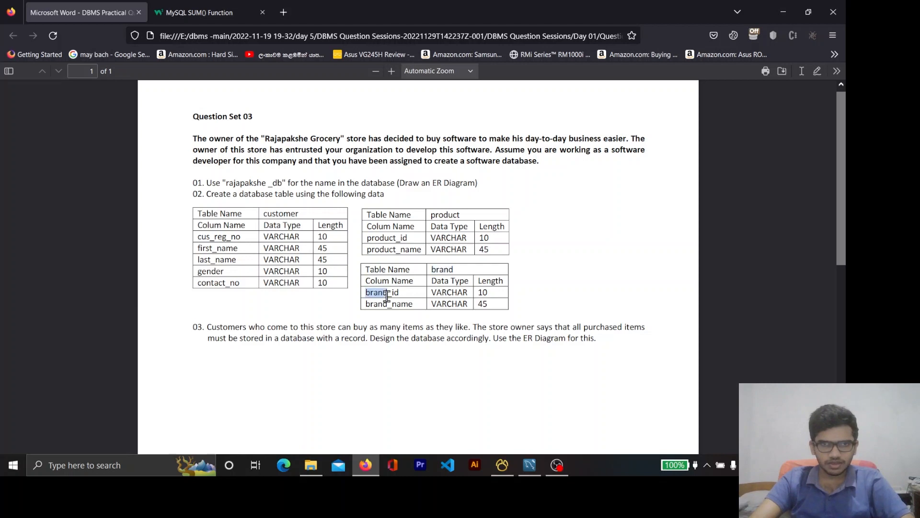
key("ctrl+c")
key("alt+Tab")
left_click(166, 286)
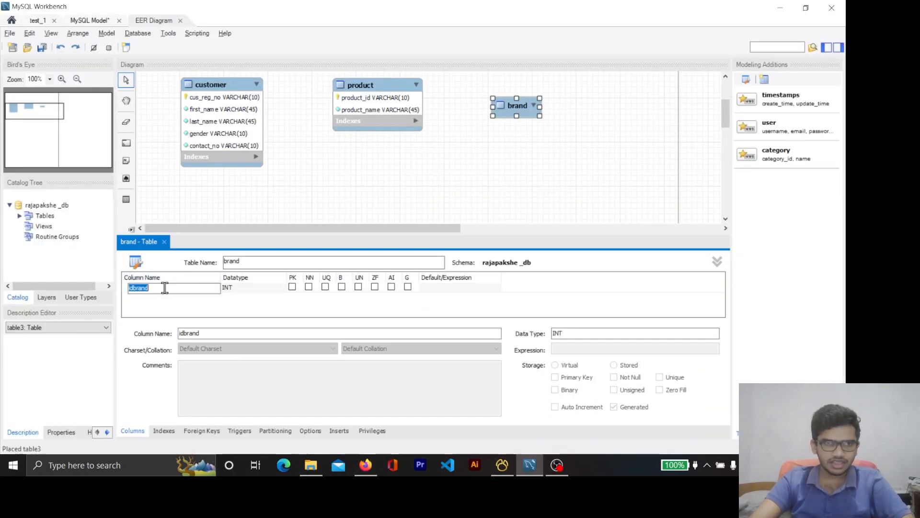
type("_id")
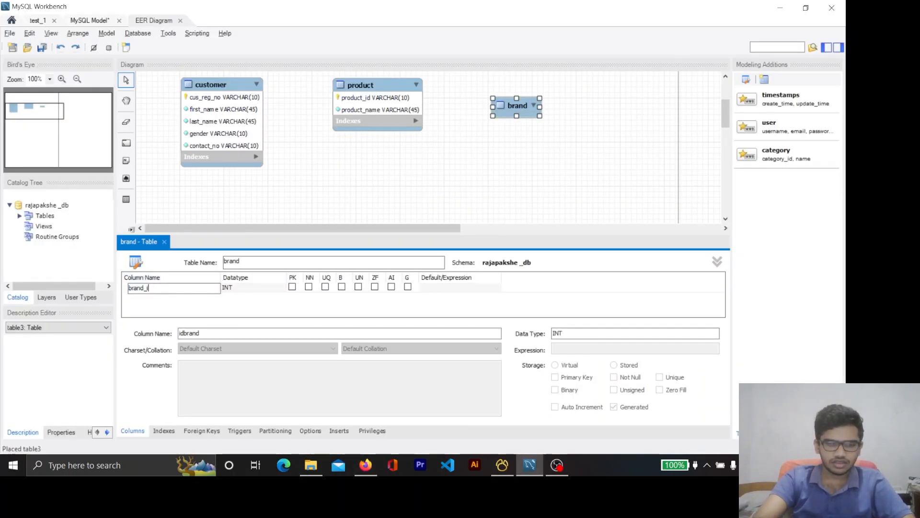
left_click(196, 303)
- Set the brand_id column's datatype to VARCHAR(10), checking it against the question sheet
key("alt+Tab")
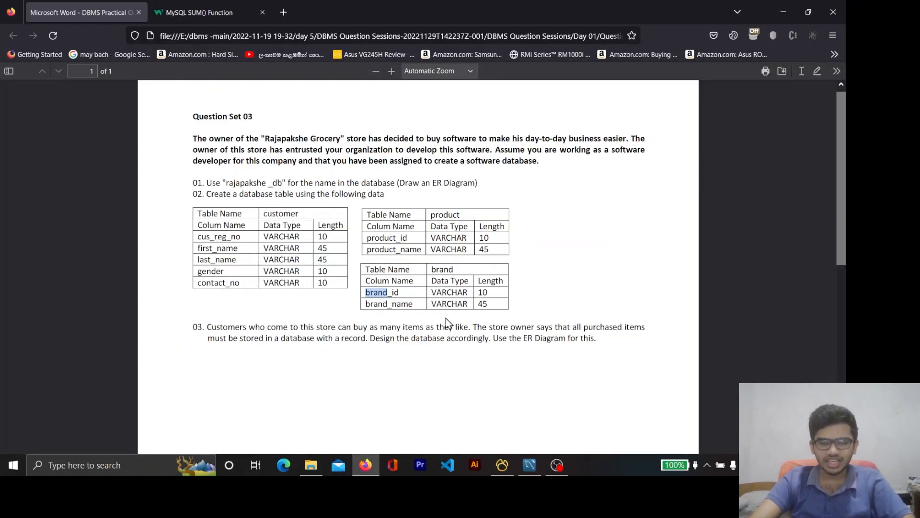
key("alt+Tab")
left_click(255, 286)
left_click(255, 287)
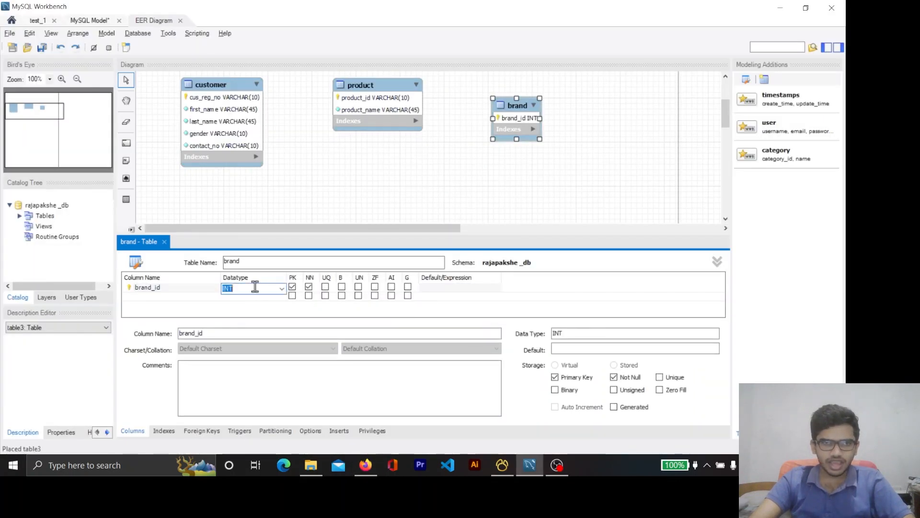
key("Caps_Lock")
type("VARCHAR")
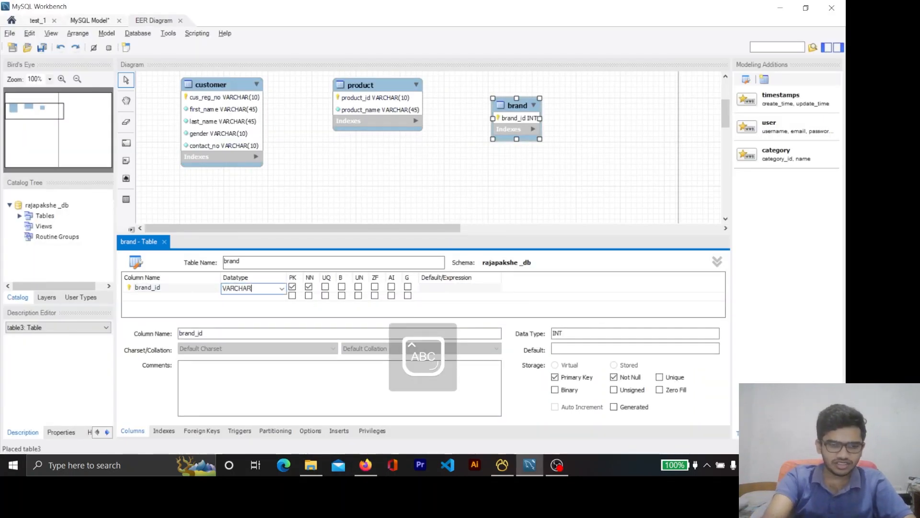
type("(10)")
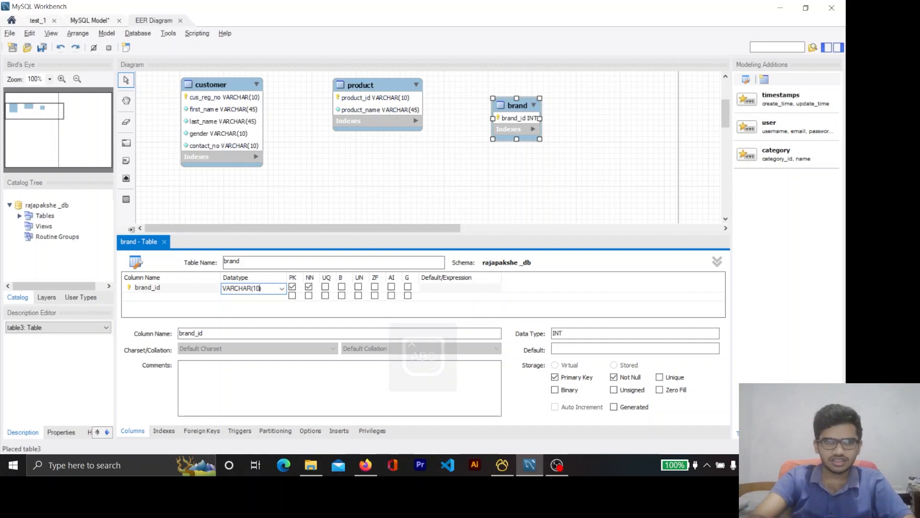
left_click(196, 306)
key("Caps_Lock")
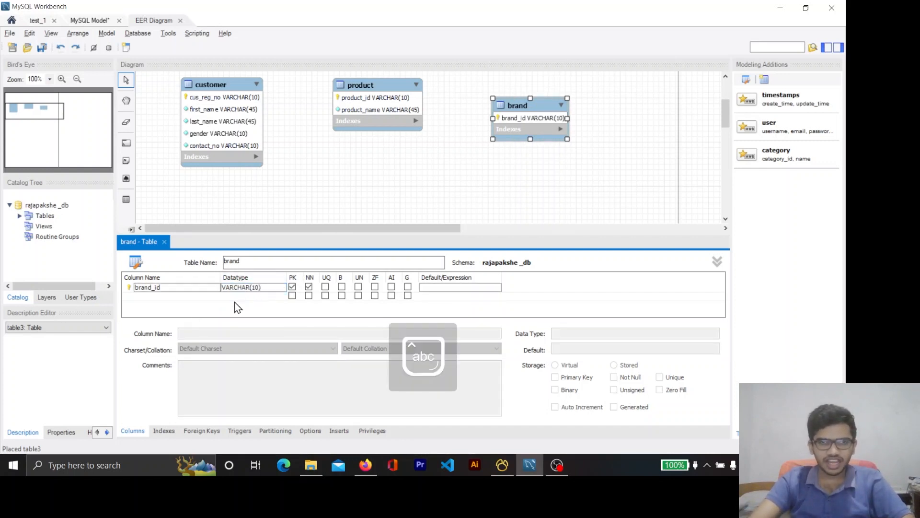
- Copy brand_name from the question sheet and add it as a VARCHAR(45) column below brand_id in the brand table
left_click(161, 298)
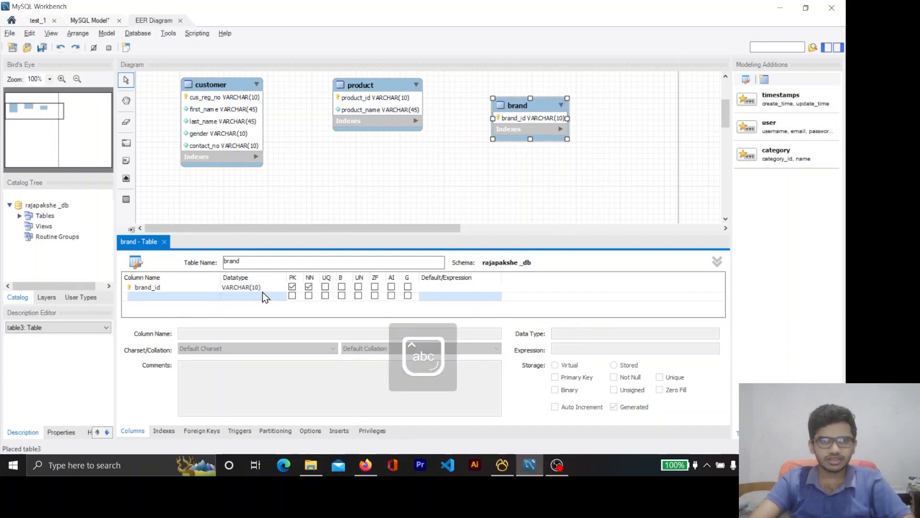
key("alt+Tab")
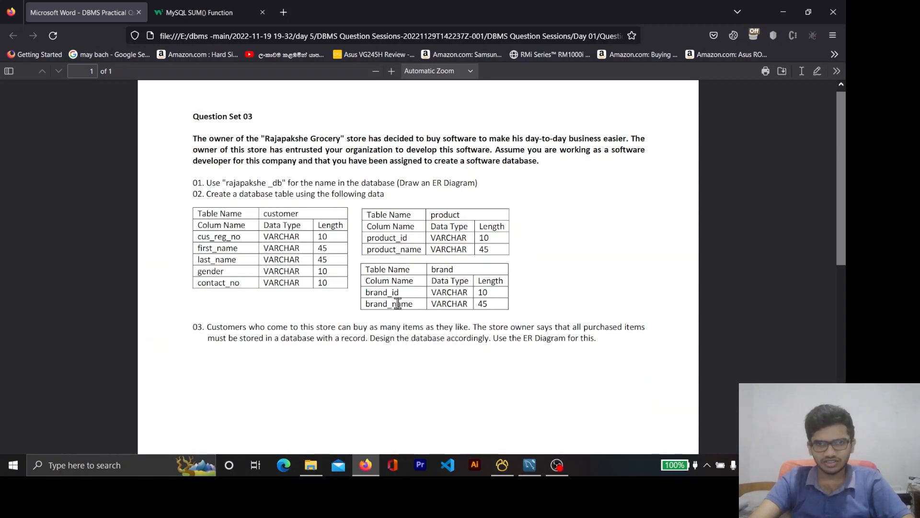
double_click(398, 304)
key("alt+Tab")
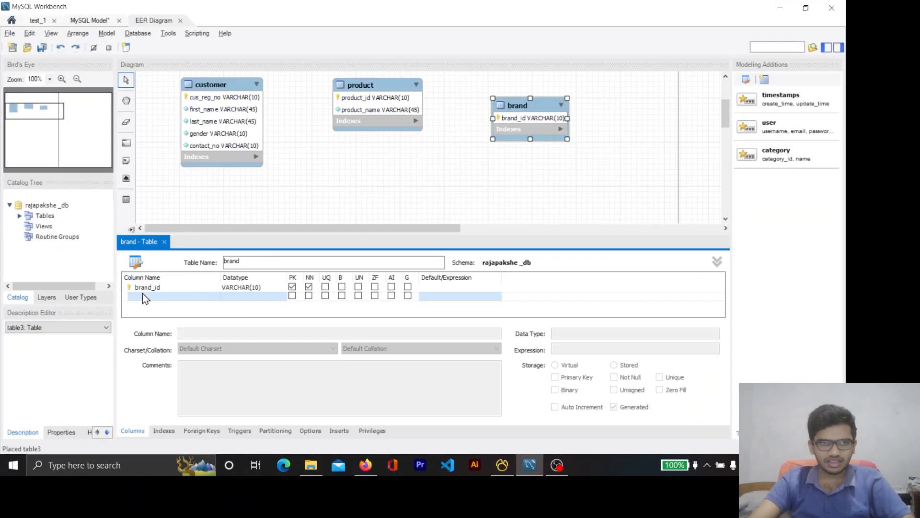
double_click(168, 298)
key("ctrl+v")
left_click(183, 306)
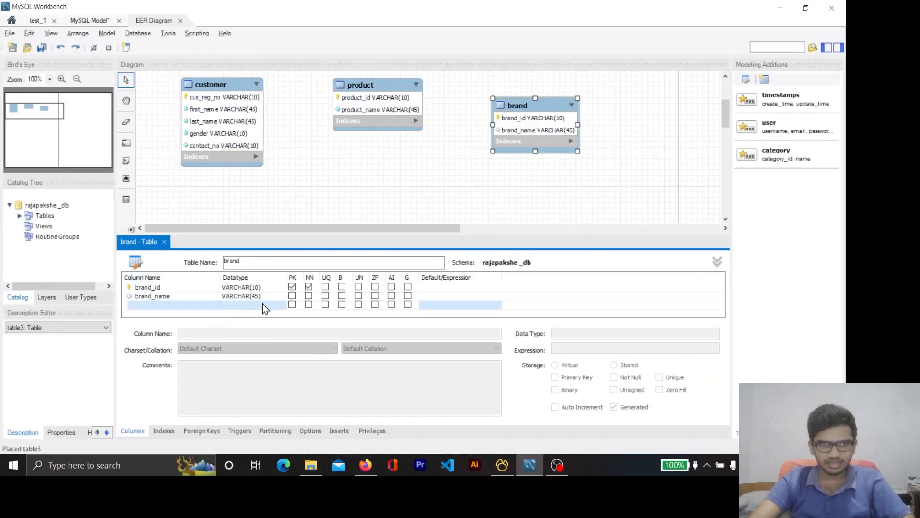
- Check brand_name against the question sheet, mark the column as not null, and close the brand table editor
key("alt+Tab")
key("alt+Tab")
left_click(258, 298)
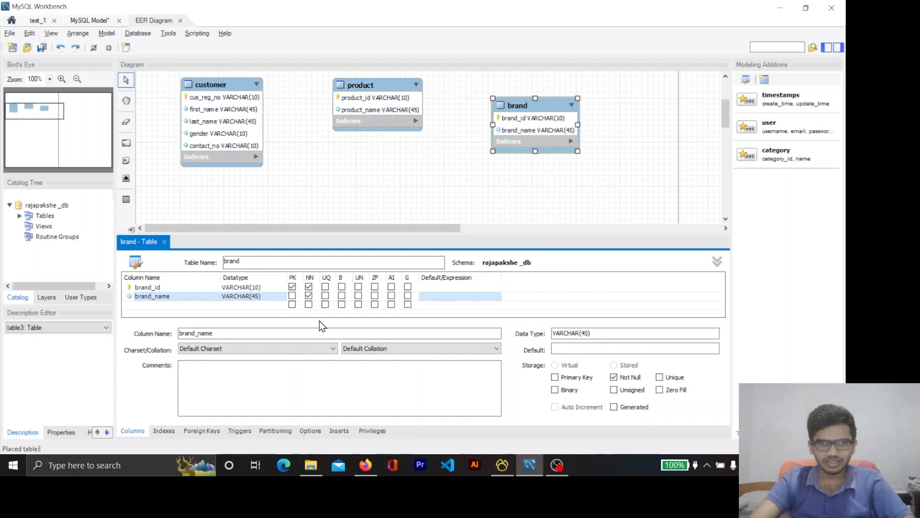
left_click(309, 296)
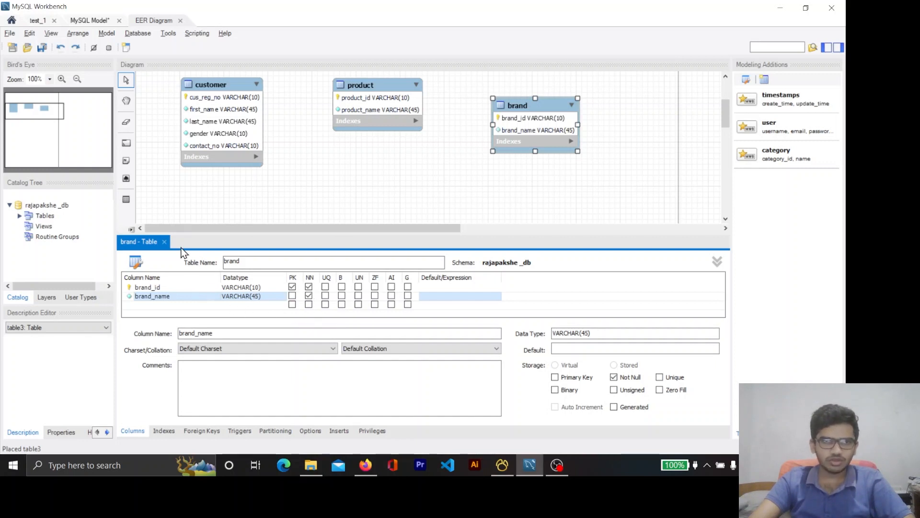
left_click(165, 242)
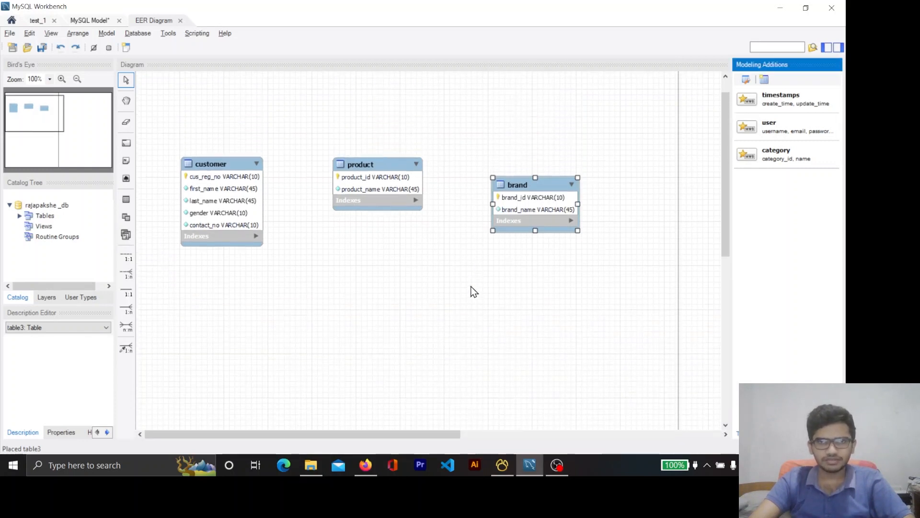
- Review tasks 02 and 03 on the question sheet and compare them with the tables in the EER diagram
key("alt+Tab")
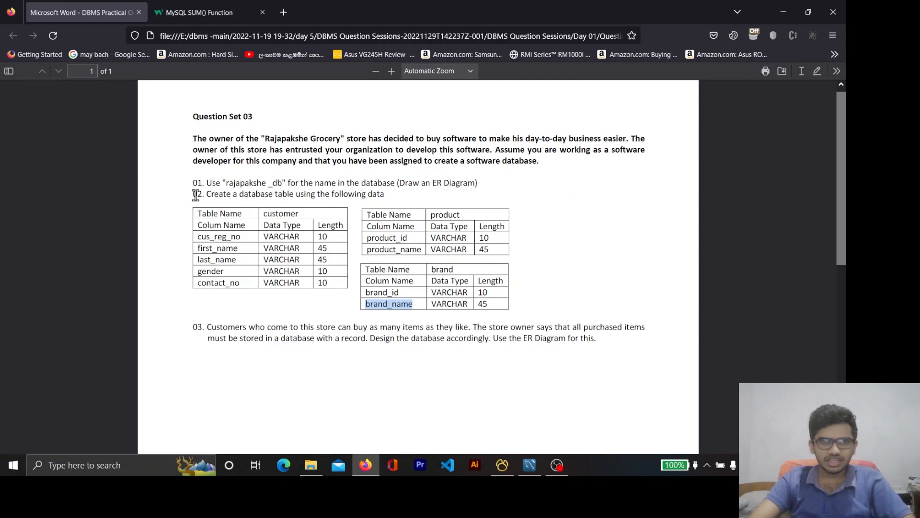
left_click_drag(196, 195, 499, 302)
left_click(498, 307)
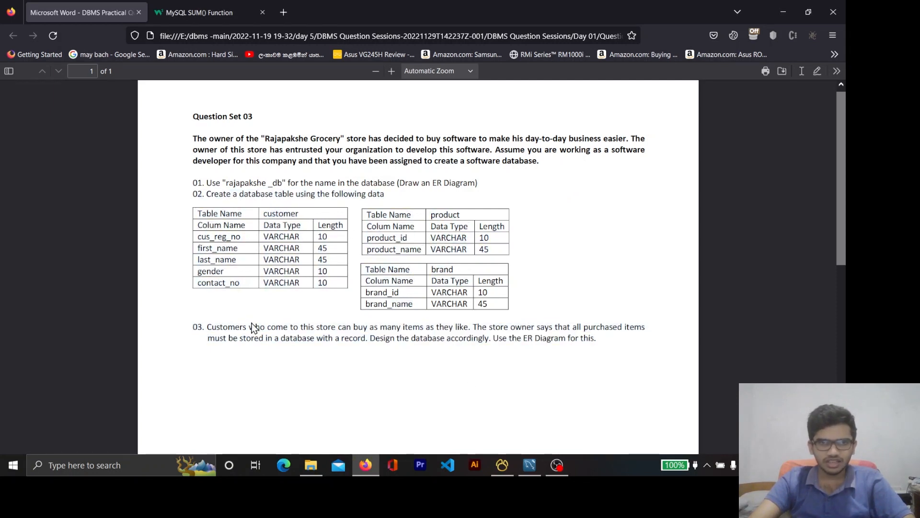
left_click_drag(207, 327, 644, 341)
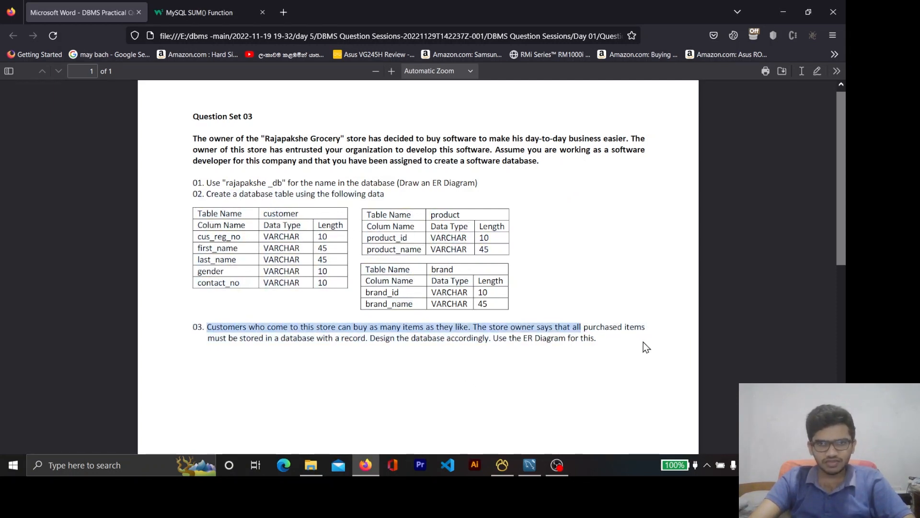
left_click(602, 342)
key("alt+Tab")
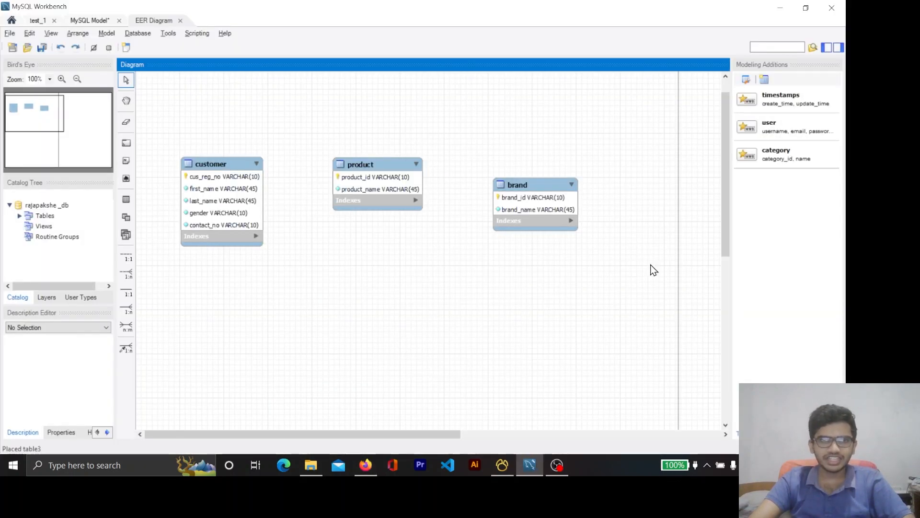
left_click(387, 187)
- Examine task 03's sentence about customers buying many items to work out how the customer and product tables relate
key("alt+Tab")
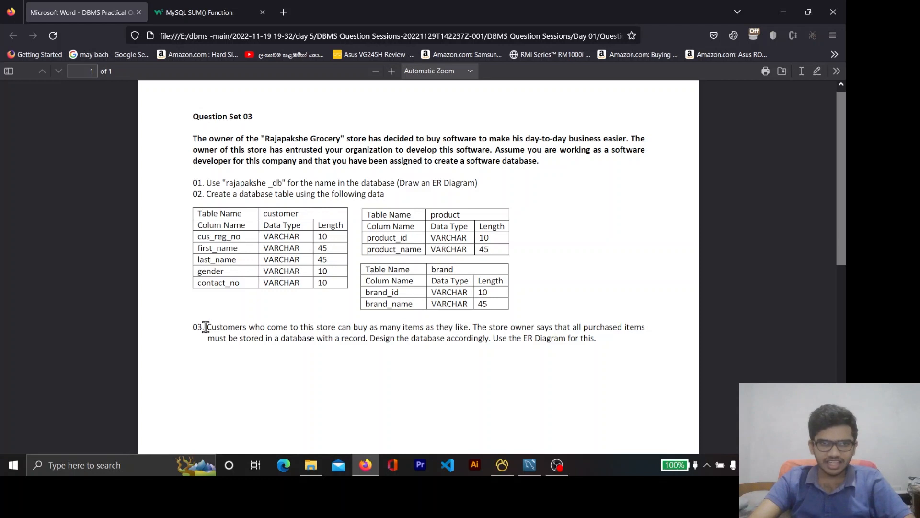
left_click_drag(208, 326, 472, 329)
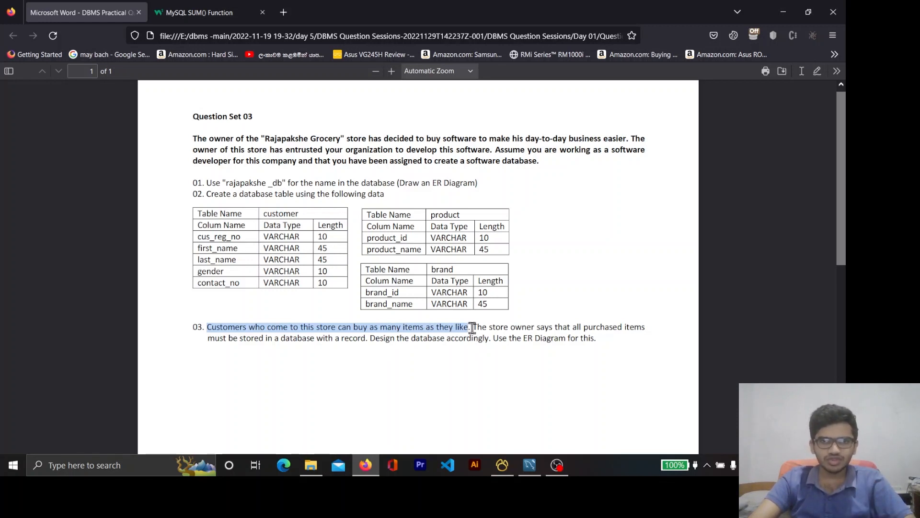
left_click_drag(472, 328, 209, 323)
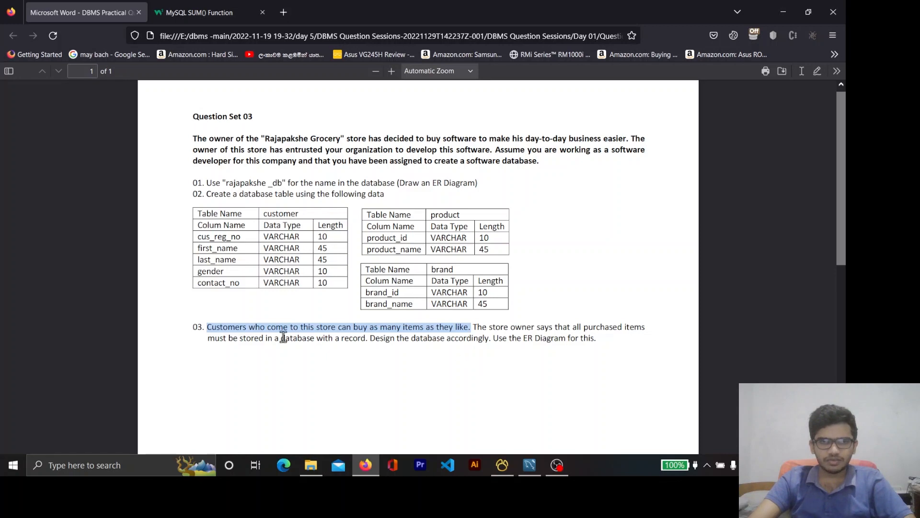
key("alt+Tab")
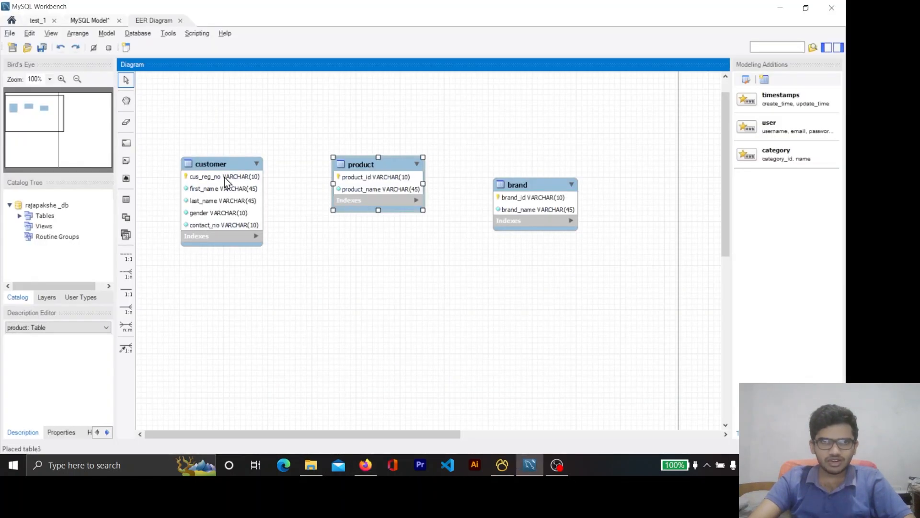
key("alt+Tab")
left_click(460, 335)
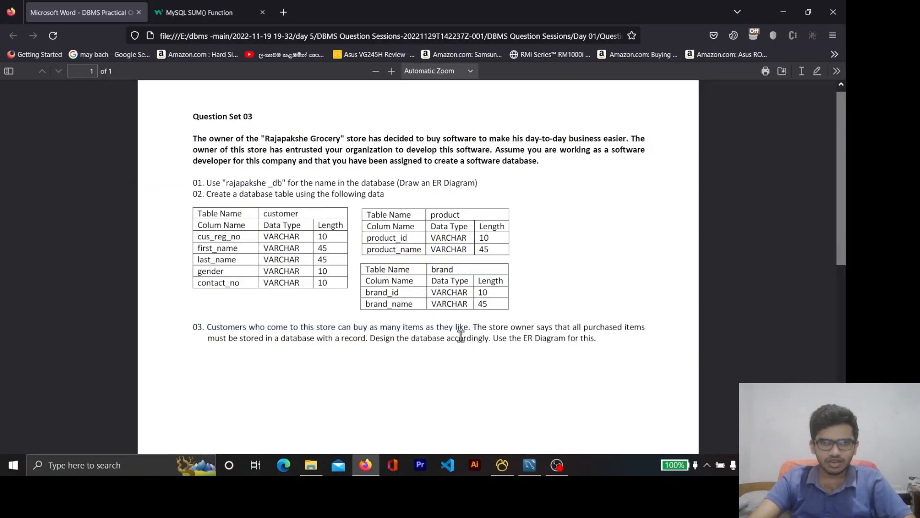
left_click_drag(474, 328, 210, 326)
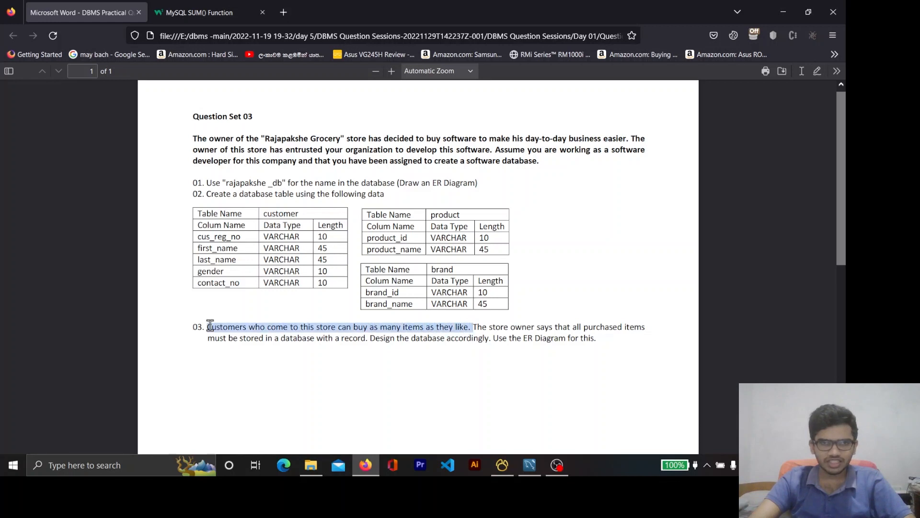
key("alt+Tab")
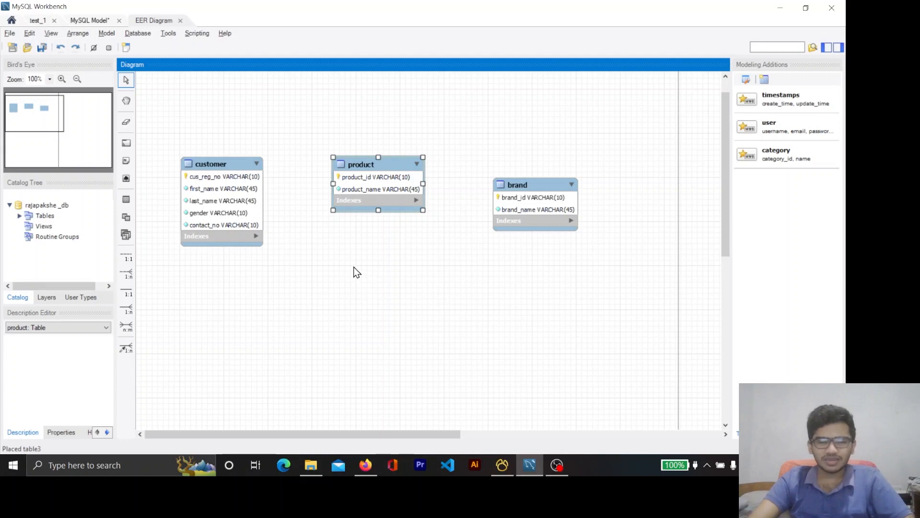
left_click(242, 221)
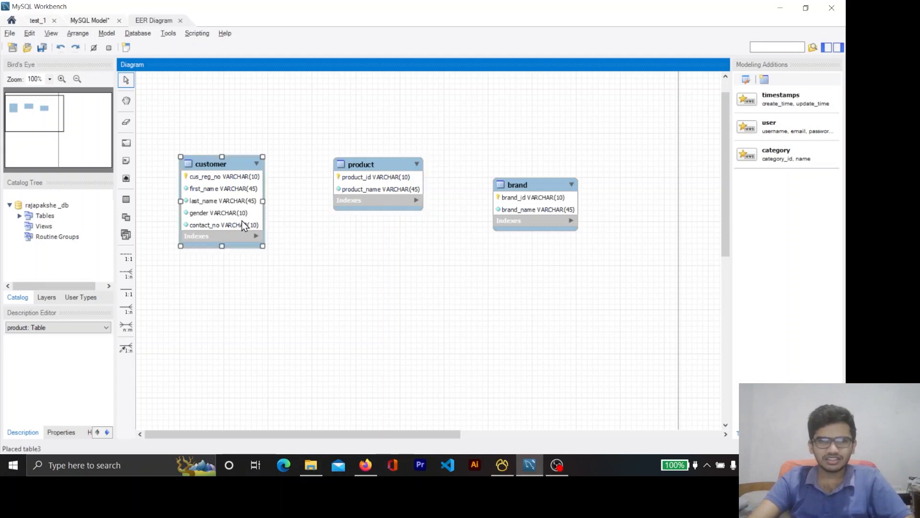
left_click(353, 261)
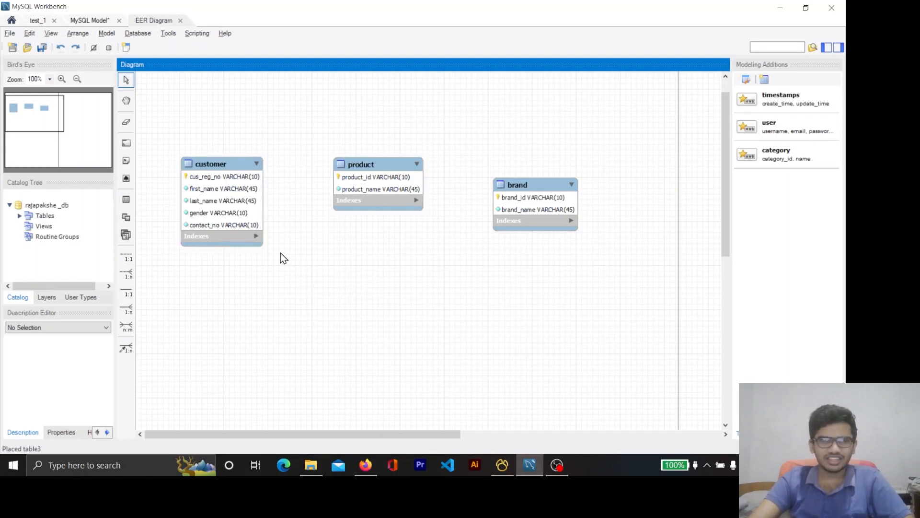
- Create a many-to-many relationship between customer and product, and place the resulting associative table below and between them
left_click(127, 329)
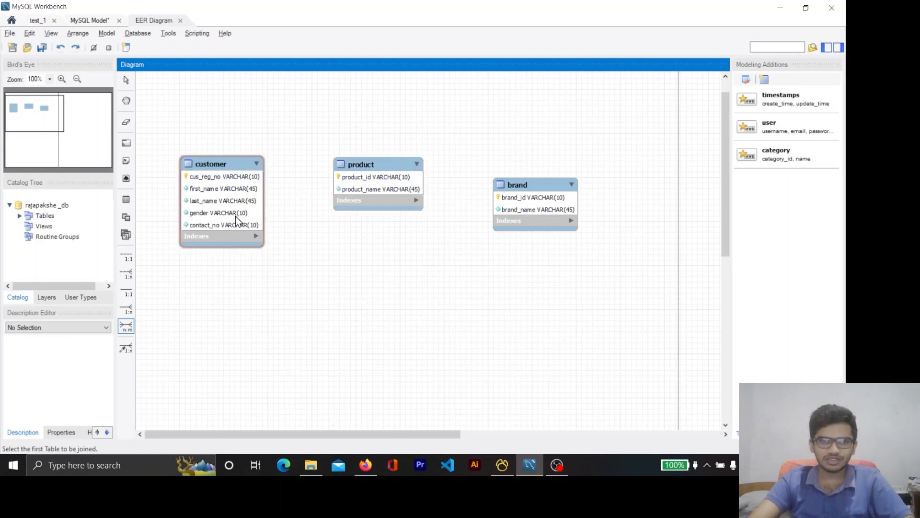
left_click(236, 219)
left_click(354, 185)
left_click_drag(313, 194, 304, 329)
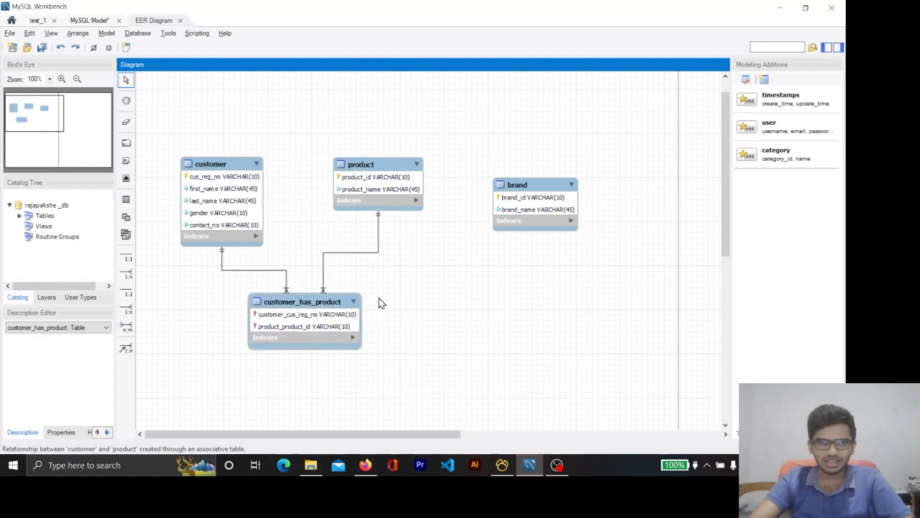
- Remove both foreign key columns, customer_cus_reg_no and product_product_id, from the primary key of the customer_has_product table
scroll(379, 303, "down", 2)
double_click(307, 267)
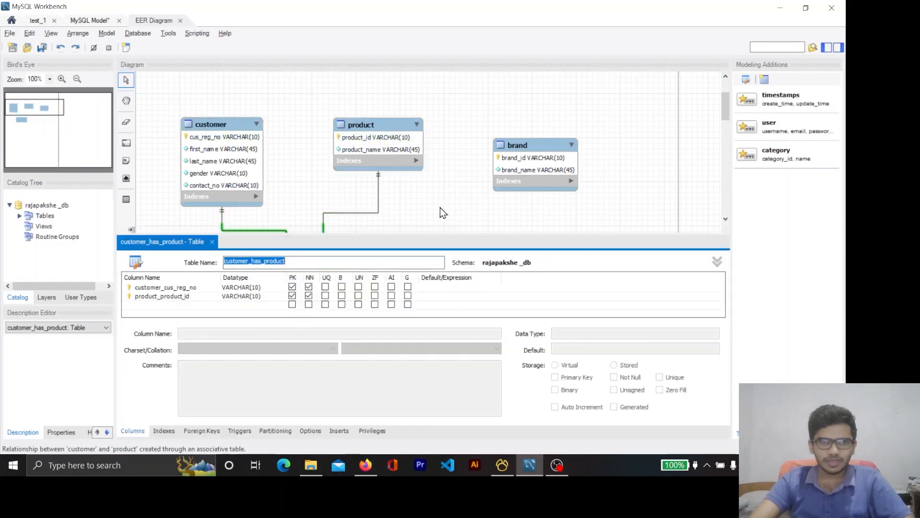
scroll(441, 211, "down", 4)
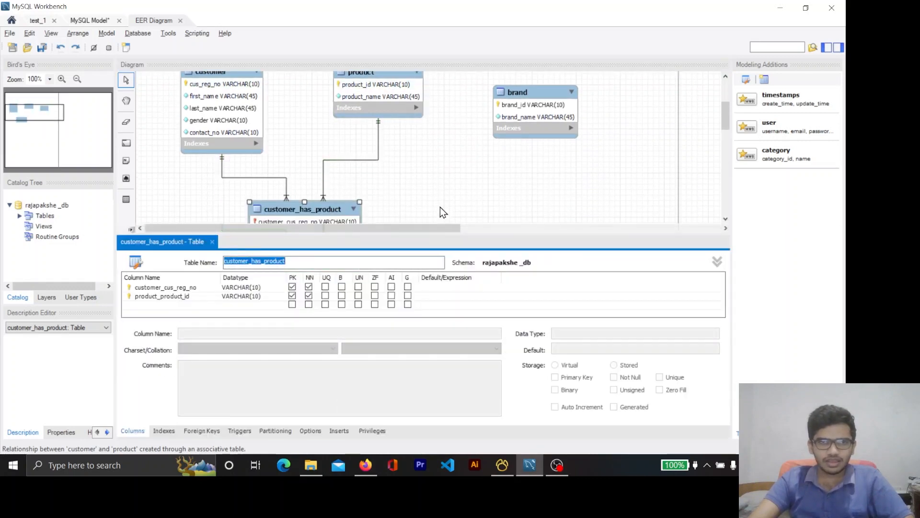
left_click(292, 287)
left_click(292, 295)
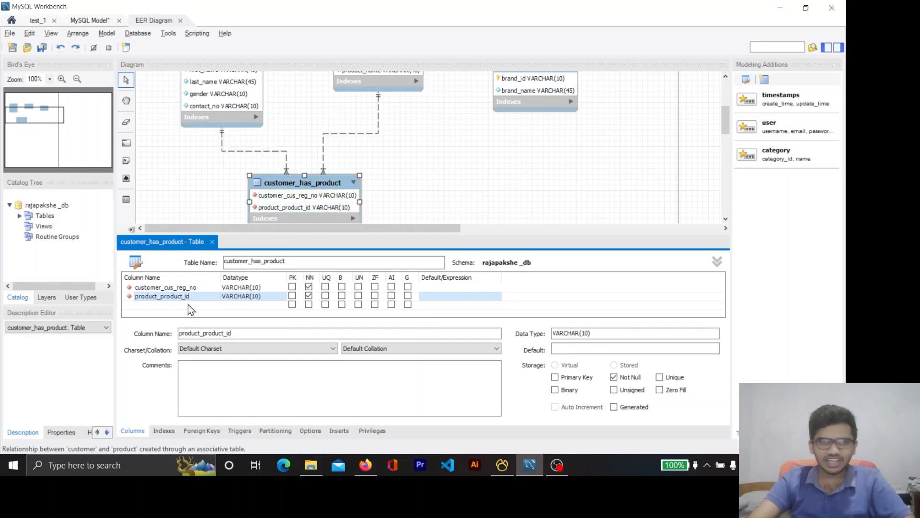
- Add a new column named id to the customer_has_product table
left_click(161, 306)
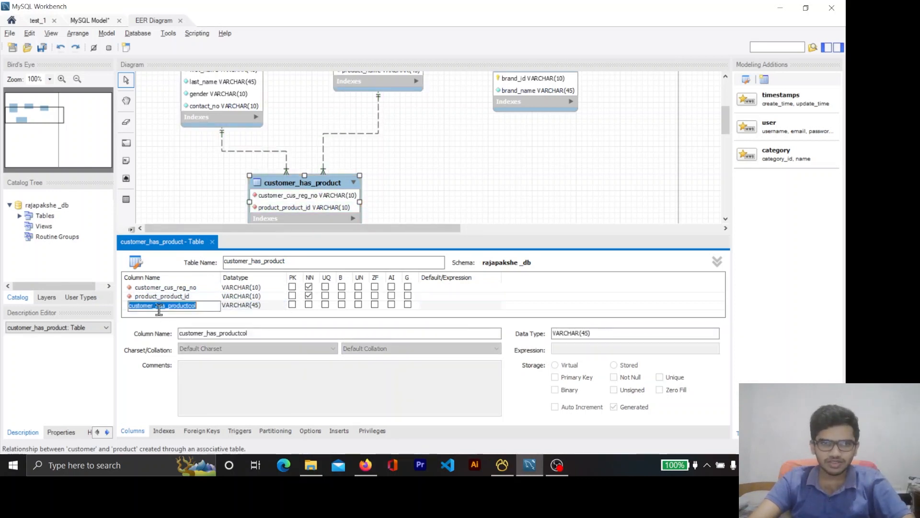
type("id")
left_click(171, 314)
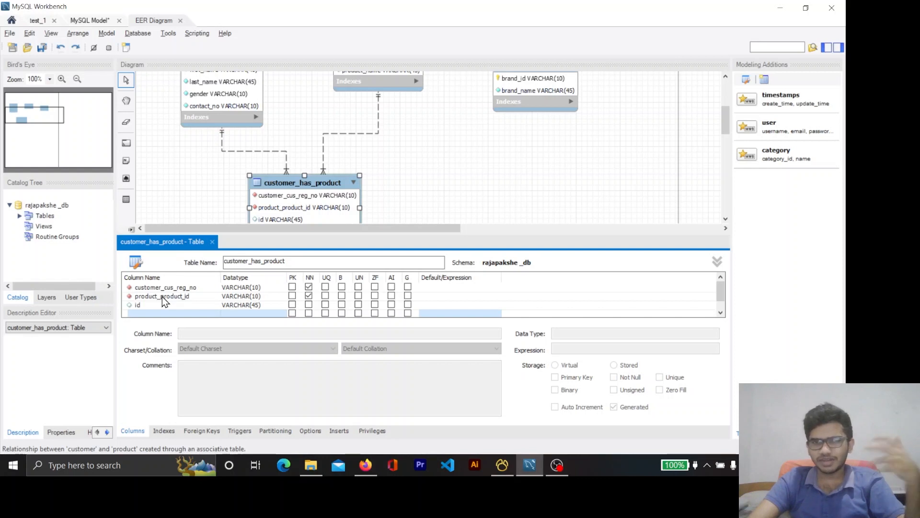
left_click(192, 304)
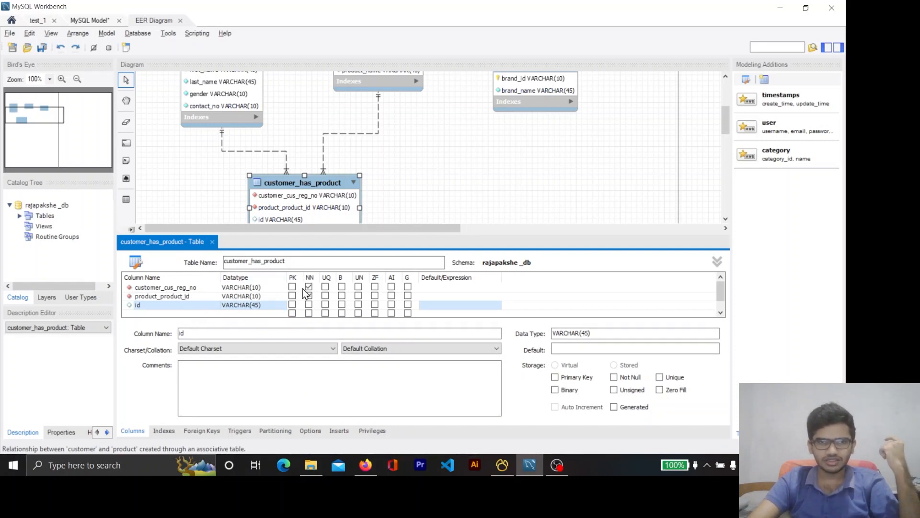
- Set the id column's datatype to INT and make it an auto-incrementing primary key
scroll(344, 179, "down", 3)
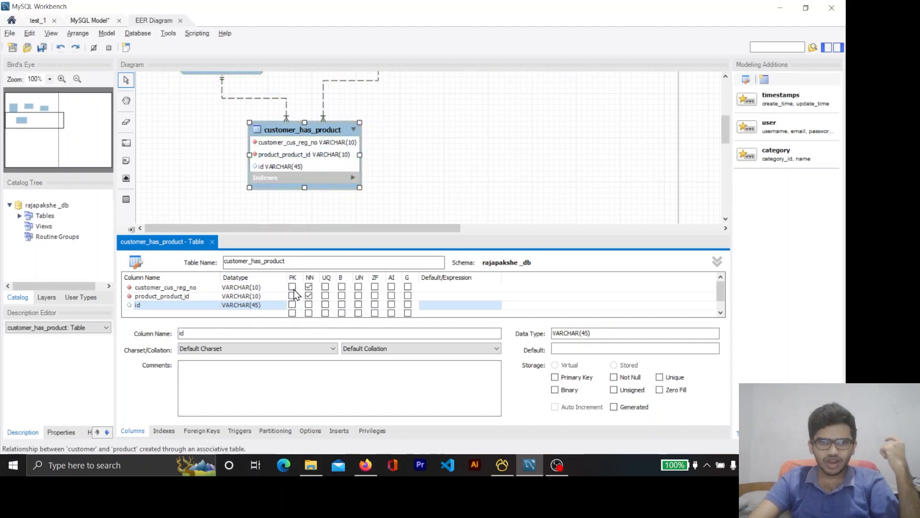
double_click(247, 307)
key("Caps_Lock")
type("INT")
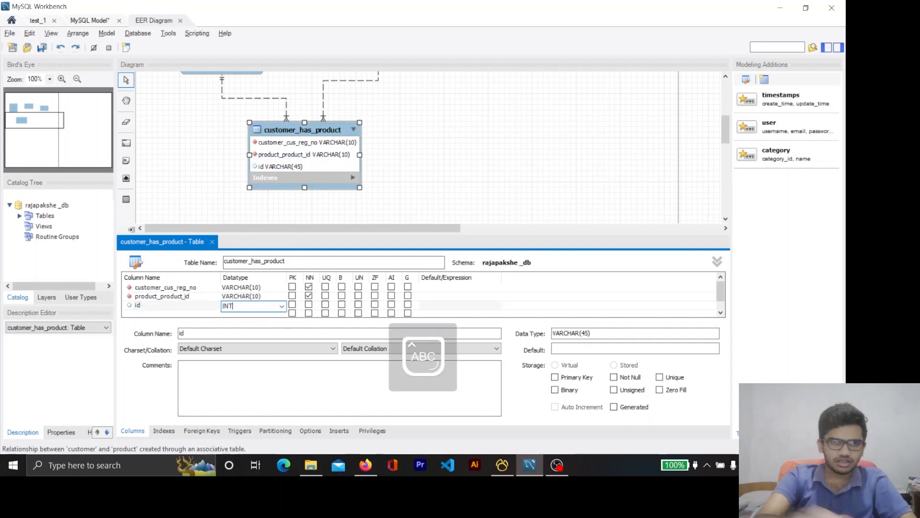
key("Return")
left_click(292, 305)
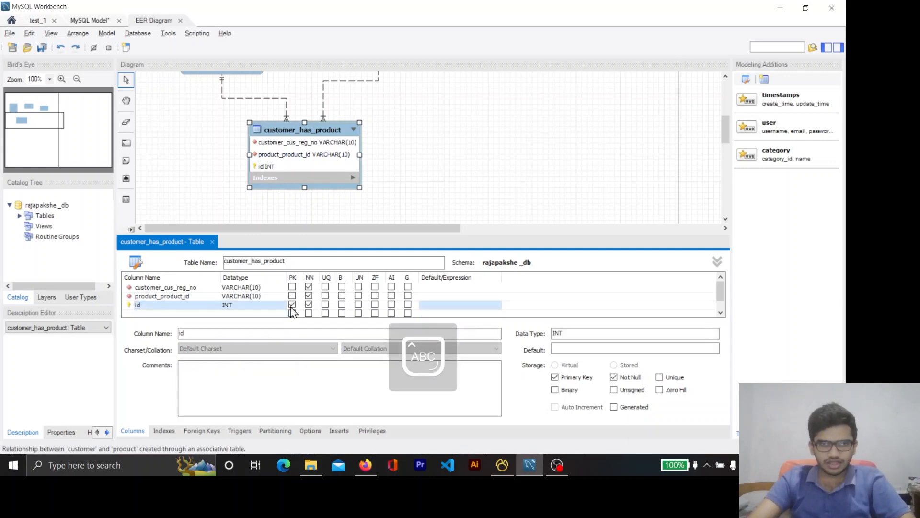
left_click(392, 305)
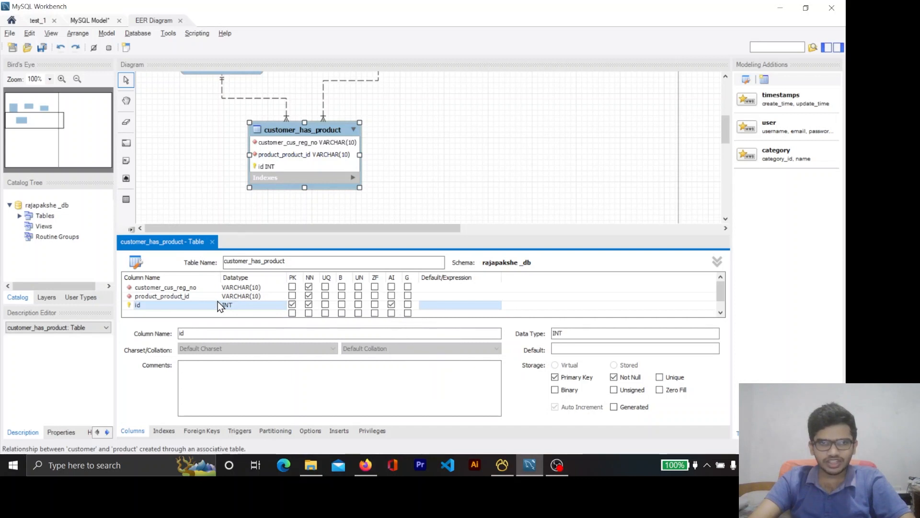
- Move the id column above the two foreign key columns and close the customer_has_product table editor
left_click_drag(158, 306, 155, 285)
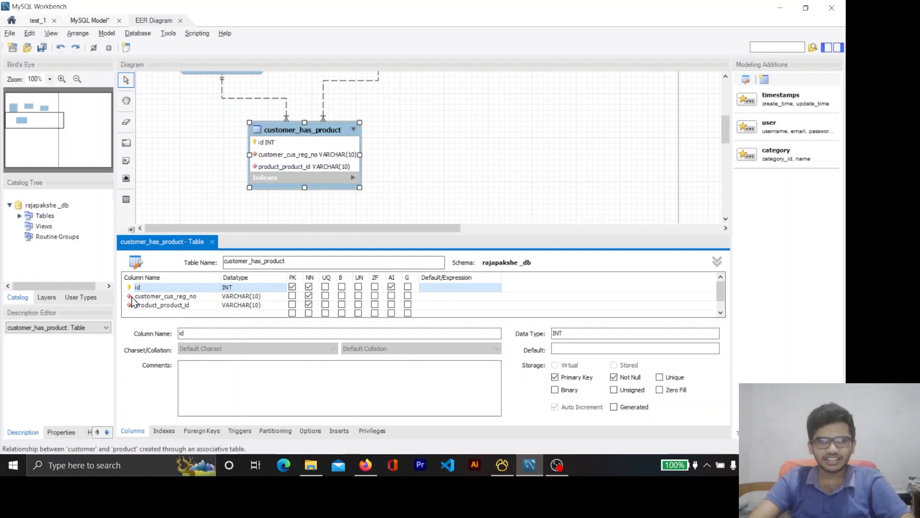
left_click(212, 242)
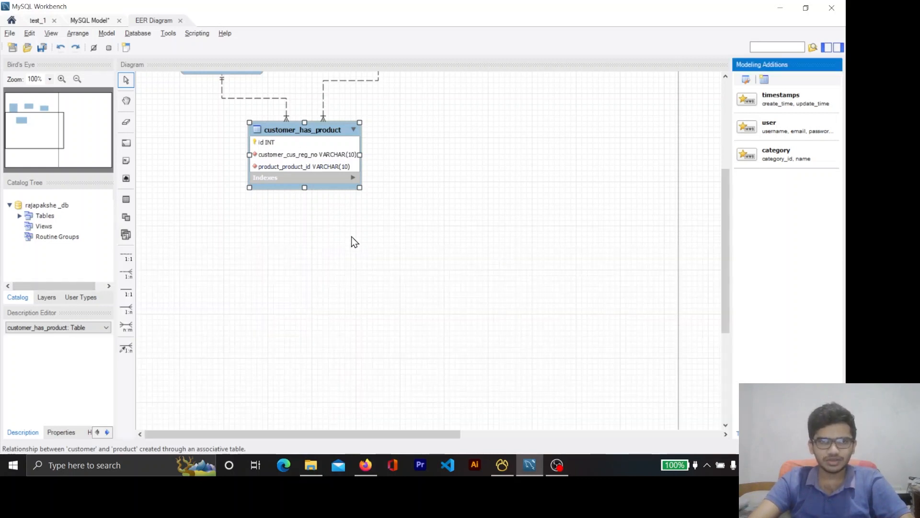
scroll(385, 223, "up", 4)
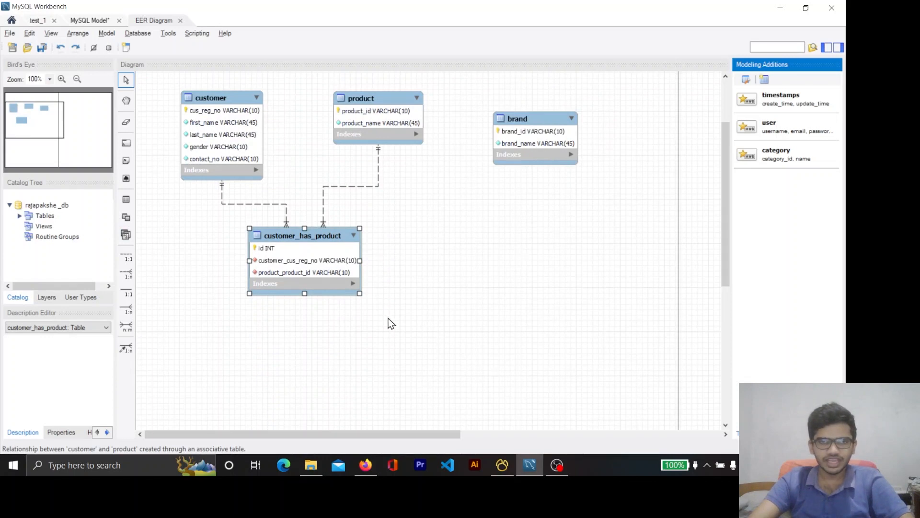
- Read task 03's sentence about storing all purchased items on the question sheet, and return to the EER diagram
key("alt+Tab")
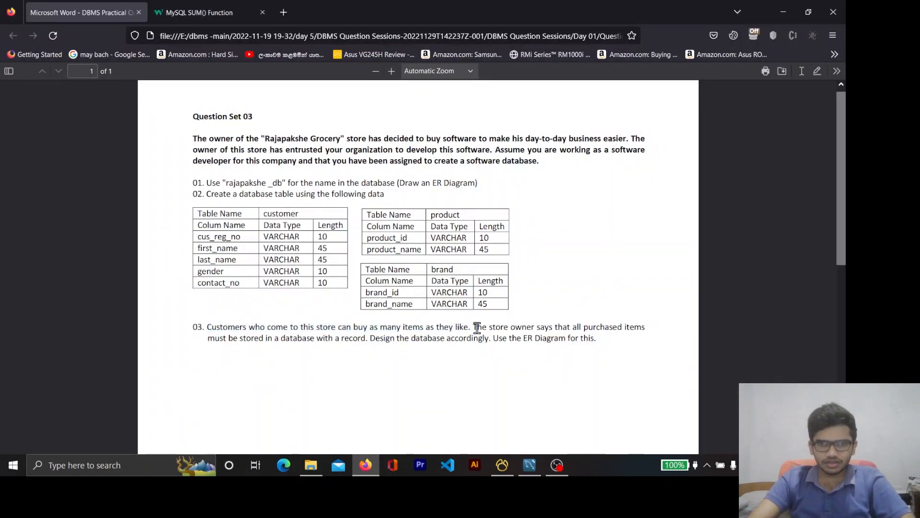
left_click(477, 328)
left_click_drag(478, 328, 641, 329)
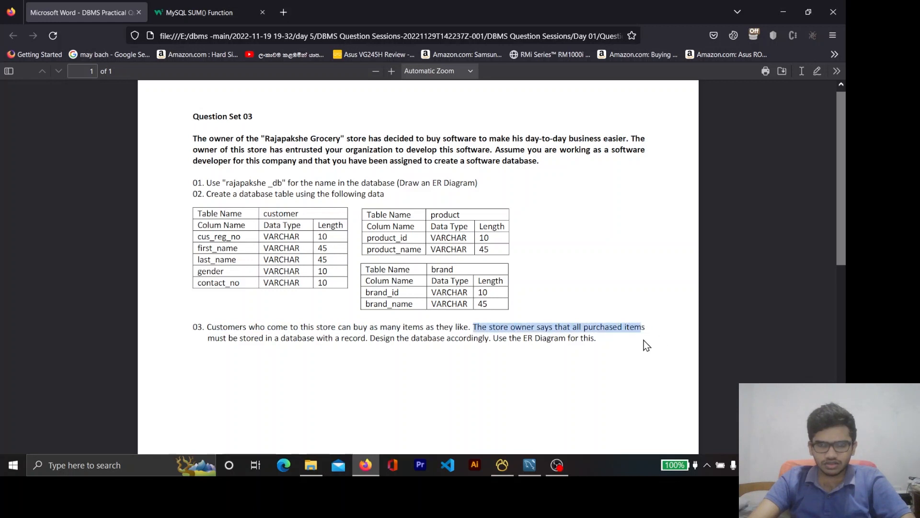
left_click_drag(277, 359, 366, 343)
left_click(388, 336)
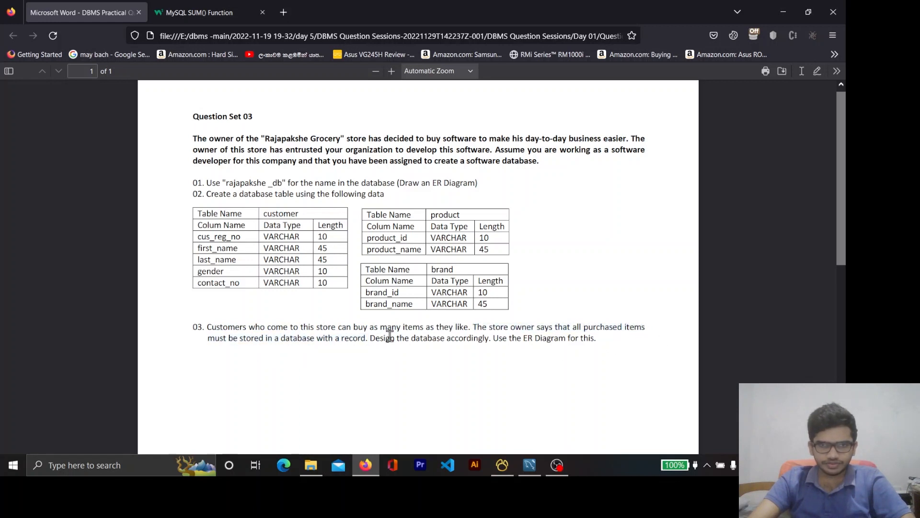
key("alt+Tab")
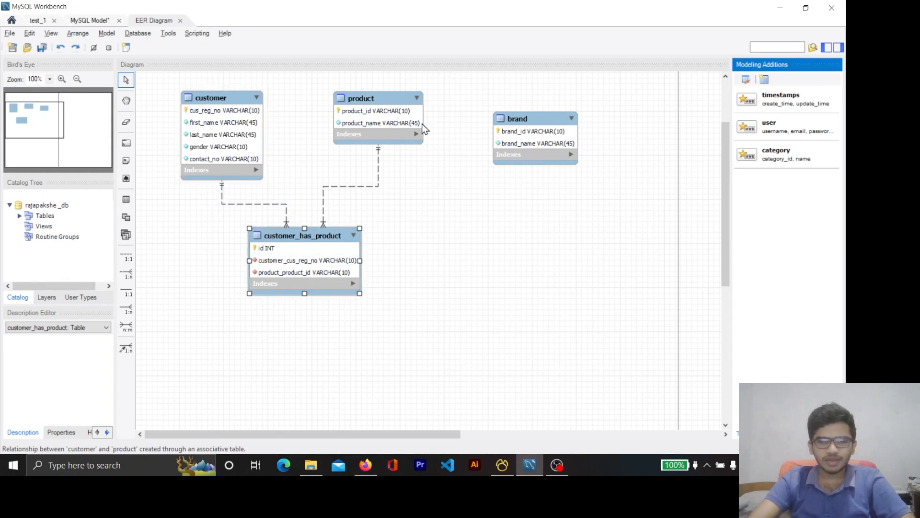
- Reposition the brand table slightly farther from the product table in the diagram
left_click_drag(512, 159, 535, 157)
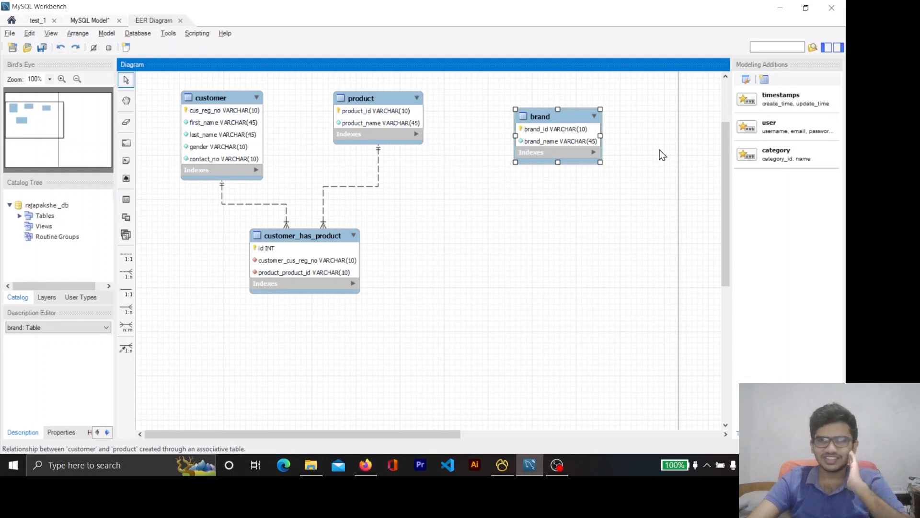
left_click_drag(562, 143, 553, 136)
left_click(532, 213)
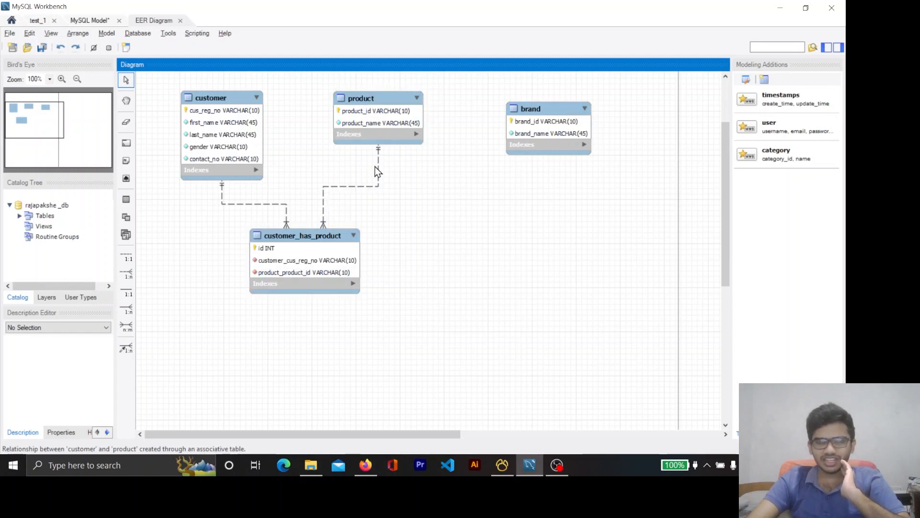
- Create a non-identifying one-to-many relationship with the foreign key in product referencing brand, and shift the brand table closer to product
left_click(127, 274)
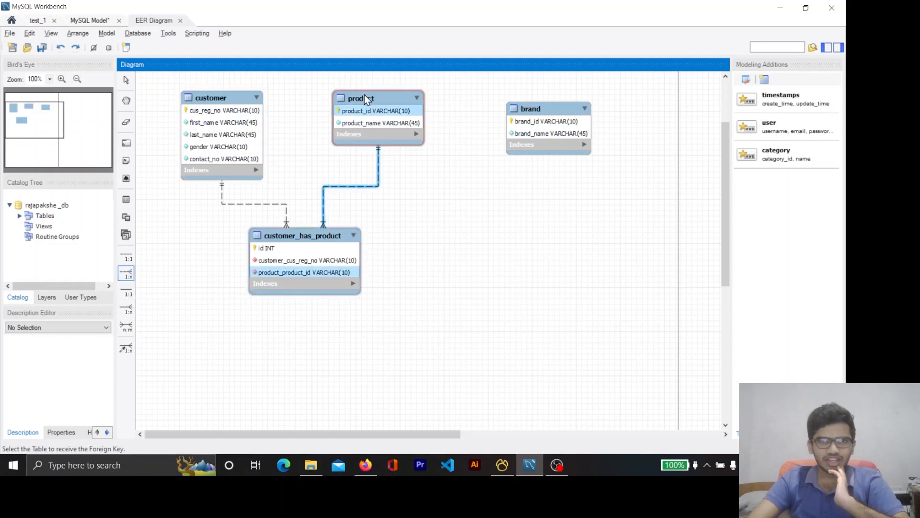
left_click(378, 129)
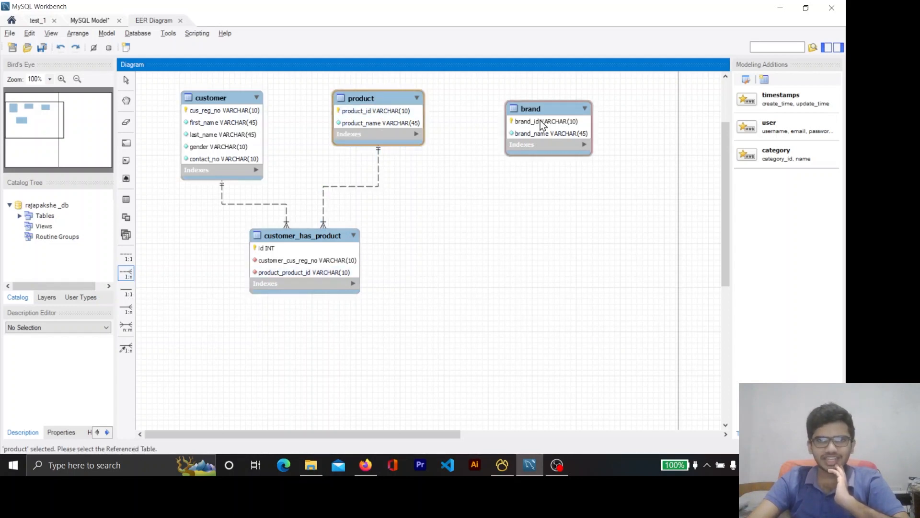
left_click(550, 114)
left_click_drag(550, 111, 532, 122)
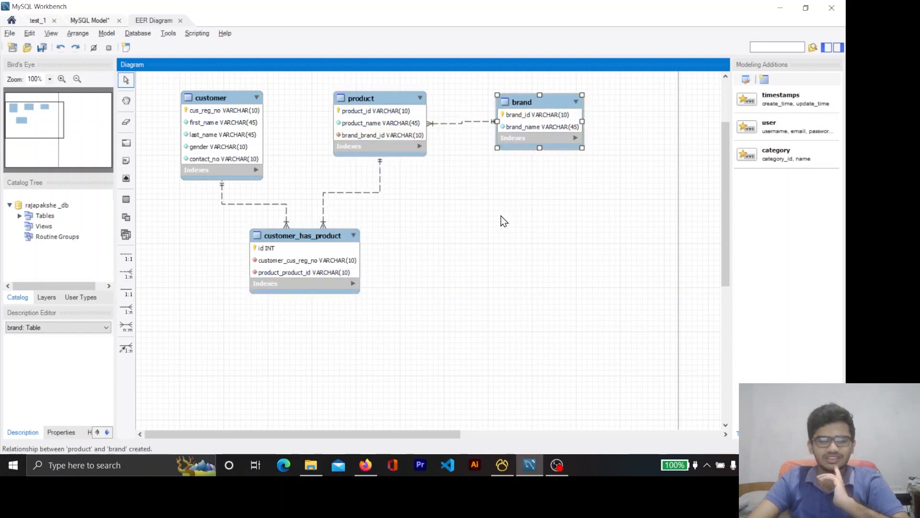
scroll(556, 223, "up", 2)
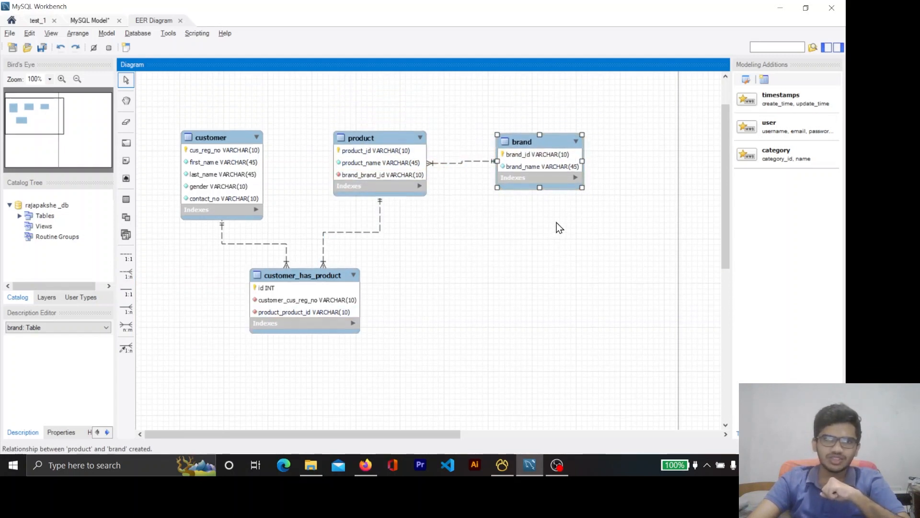
scroll(559, 227, "down", 1)
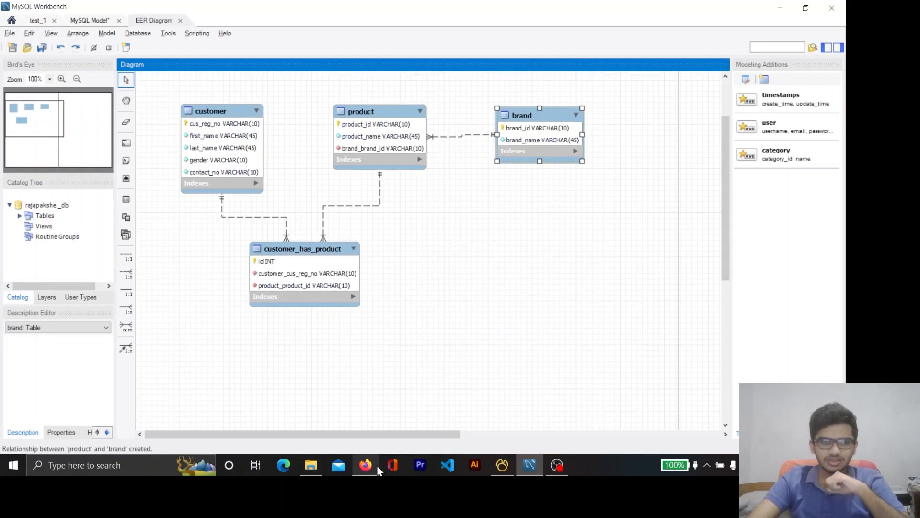
- Forward engineer the model to the server through the Local instance MySQL80 connection with the default options, and close the wizard
left_click(138, 33)
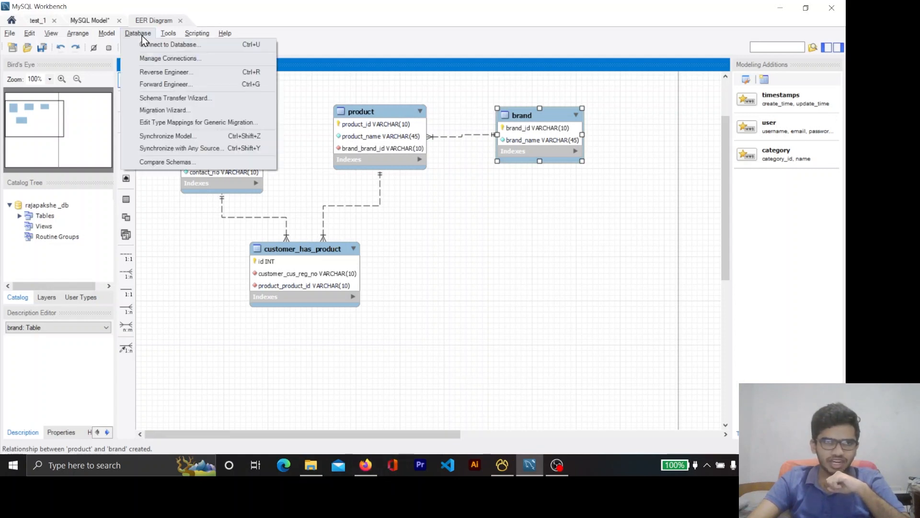
left_click(163, 84)
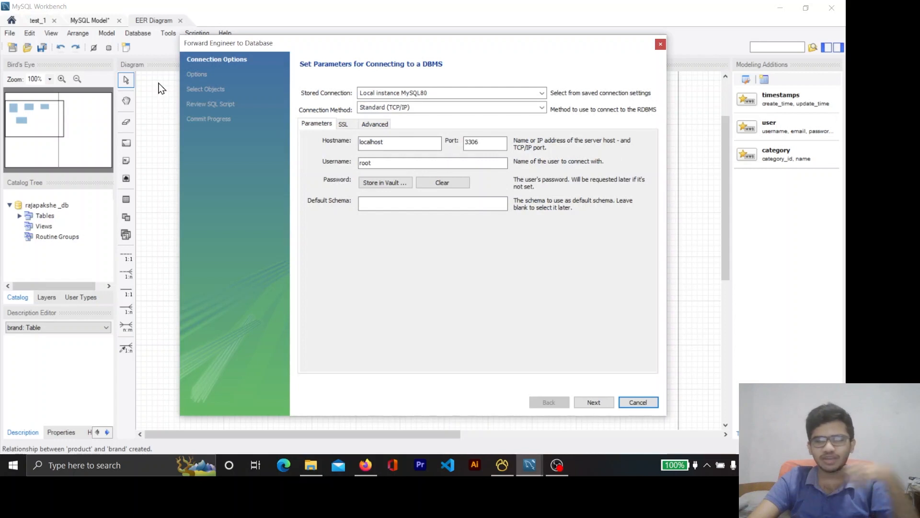
left_click(594, 406)
left_click(537, 405)
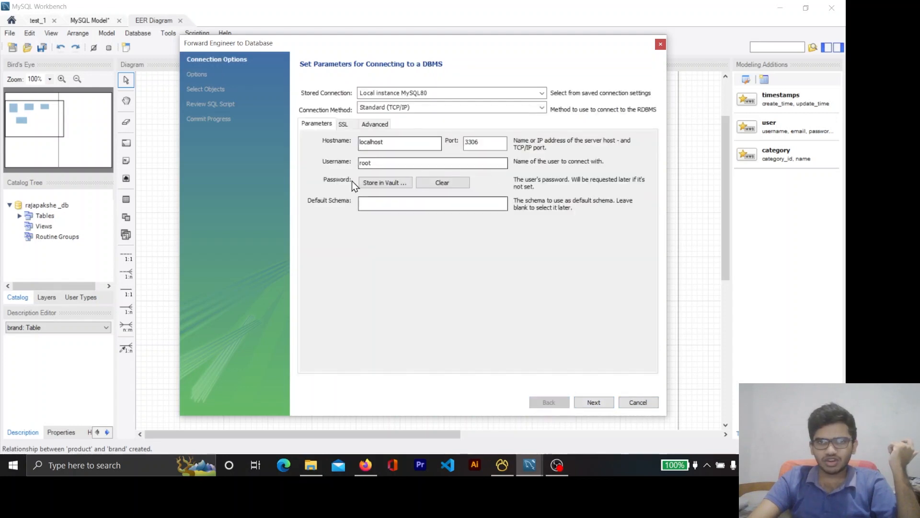
left_click(594, 408)
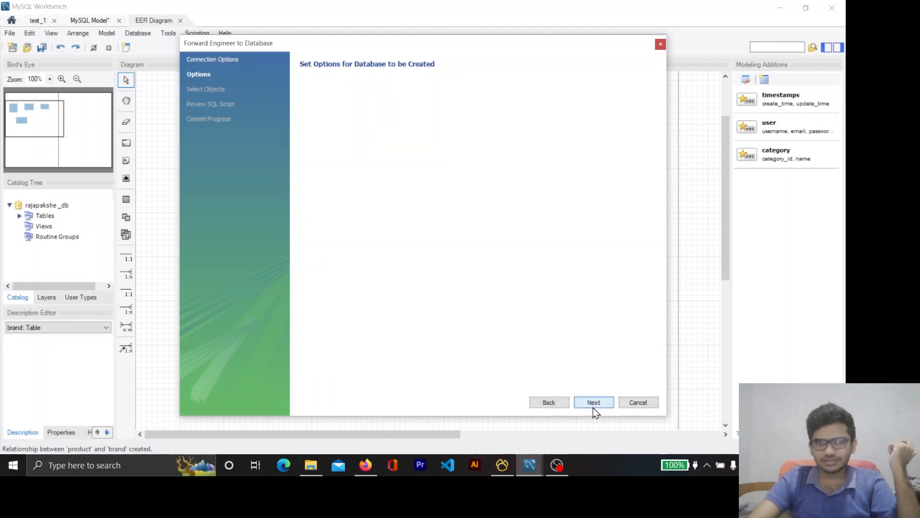
left_click(593, 402)
left_click(593, 402)
left_click(593, 403)
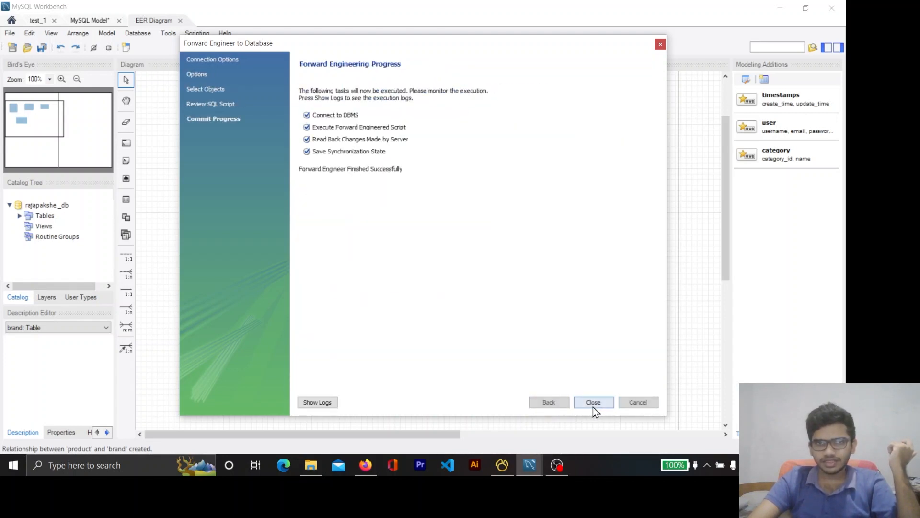
left_click(594, 403)
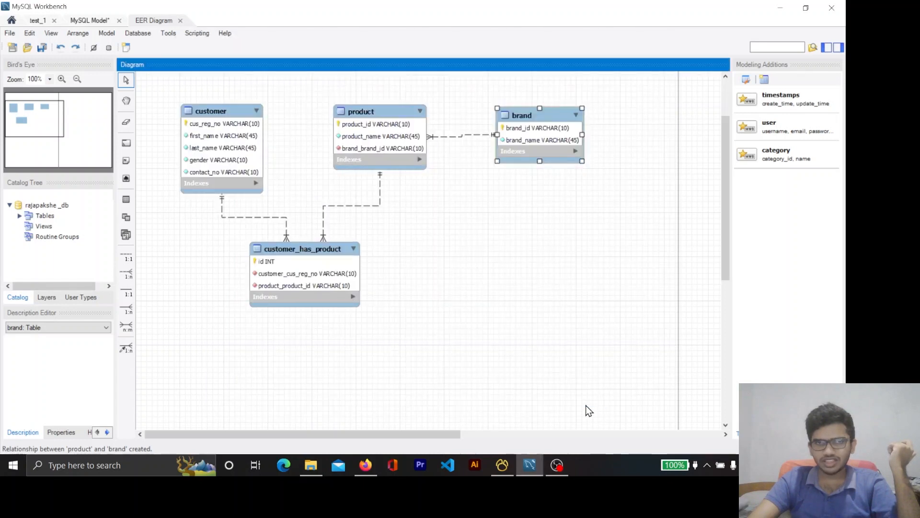
- Refresh the schema list in the test_1 connection
left_click(42, 21)
right_click(59, 119)
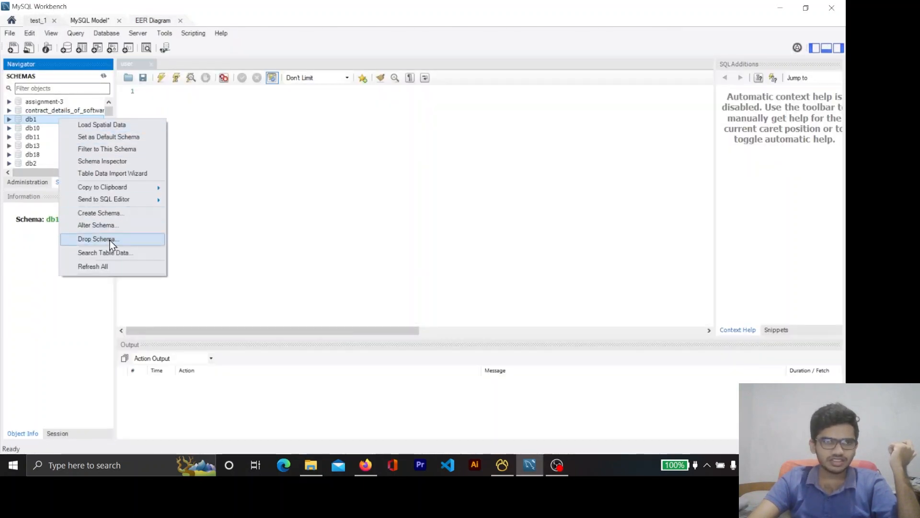
left_click(98, 266)
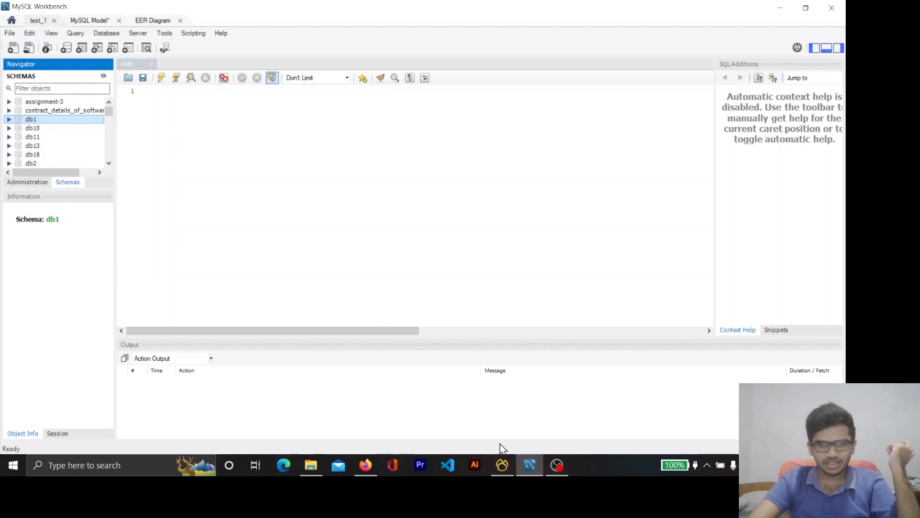
- Switch to Navicat Premium and open the rajapakshe _db database under conn1
left_click(502, 464)
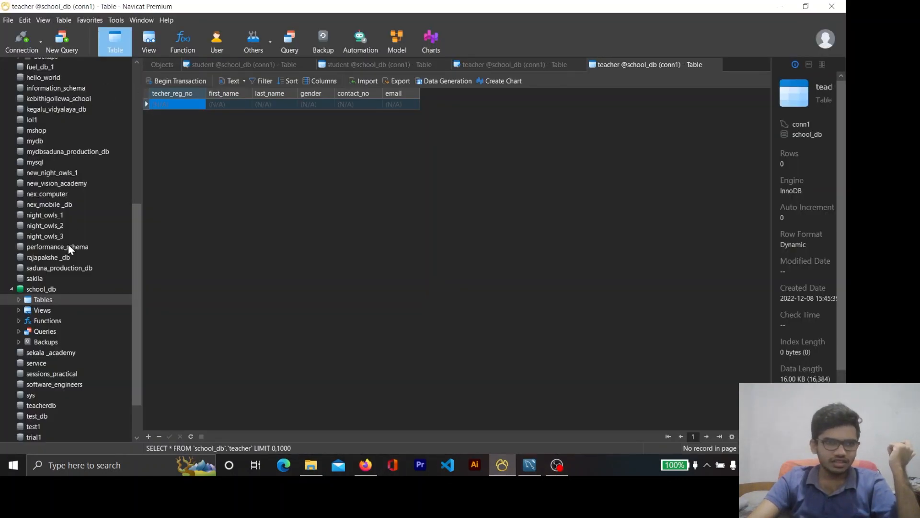
scroll(70, 249, "up", 5)
scroll(70, 246, "down", 7)
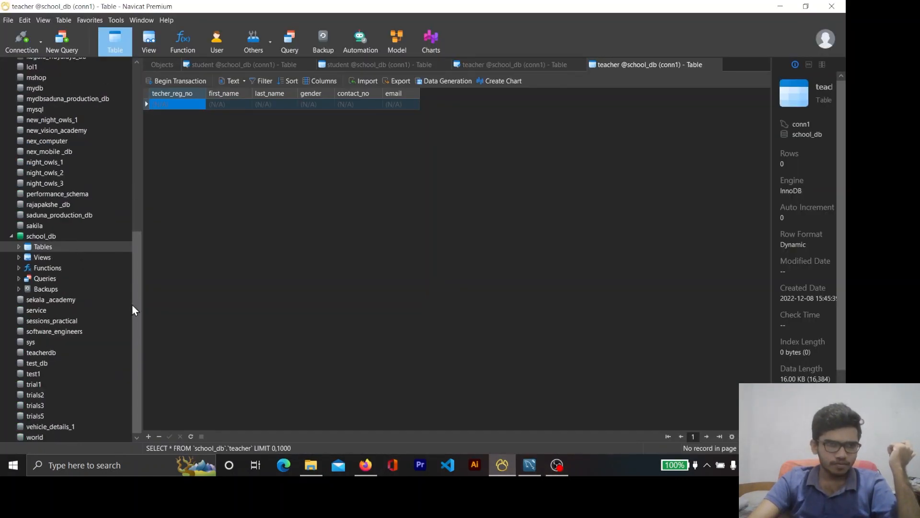
double_click(60, 205)
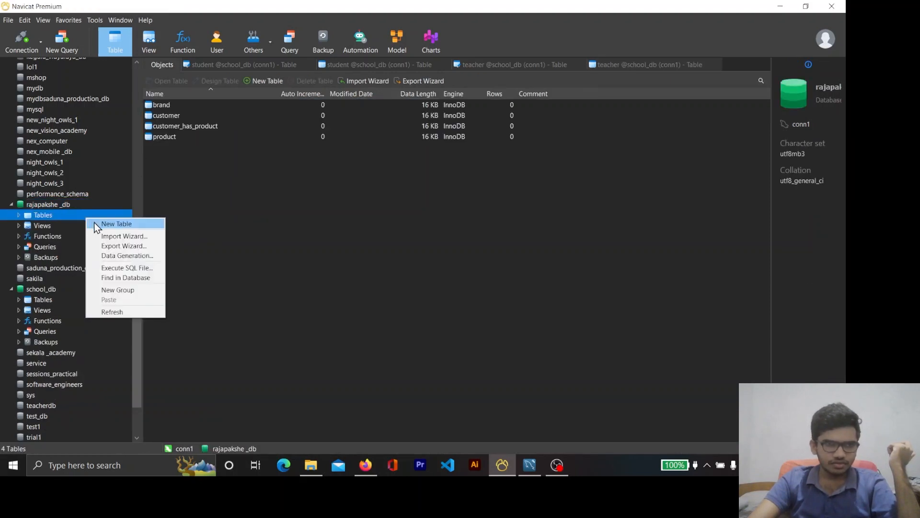
- Refresh the table list of rajapakshe _db and open the brand, customer, customer_has_product and product tables
left_click(115, 312)
left_click(151, 104)
double_click(151, 104)
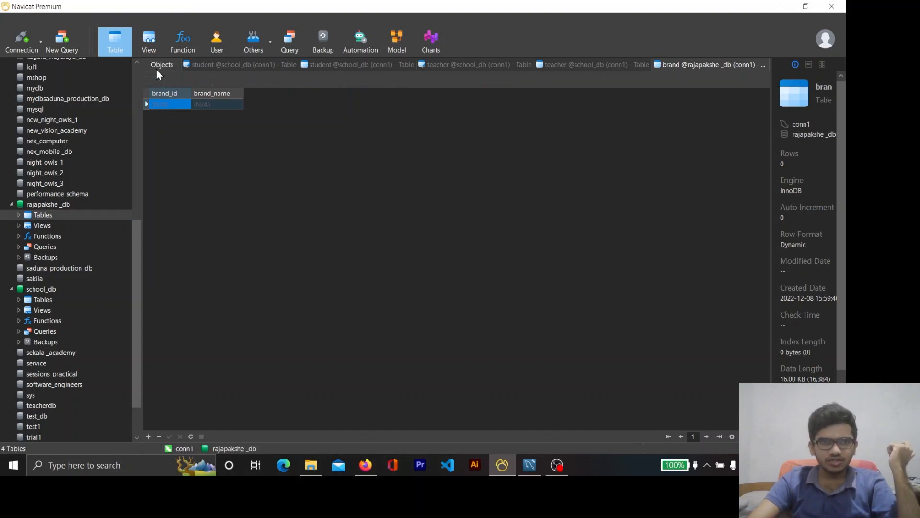
left_click(159, 65)
double_click(163, 116)
left_click(152, 70)
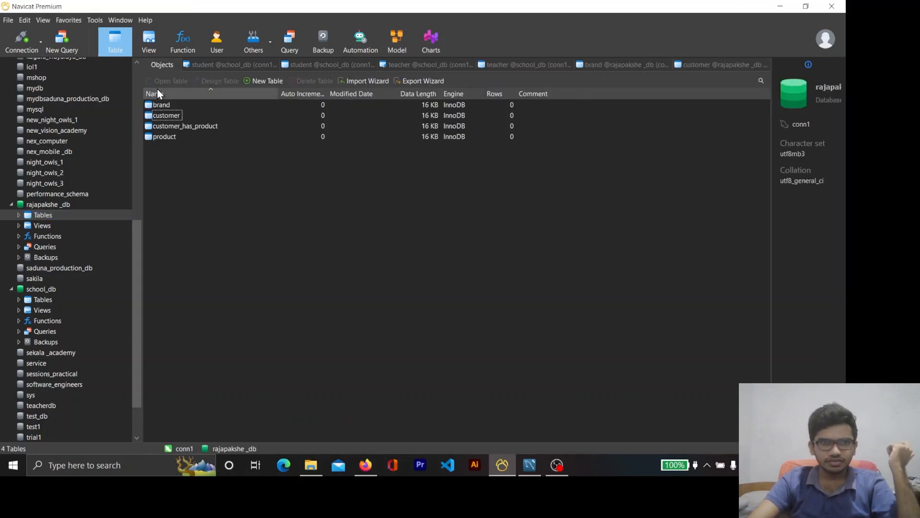
double_click(157, 125)
left_click(149, 67)
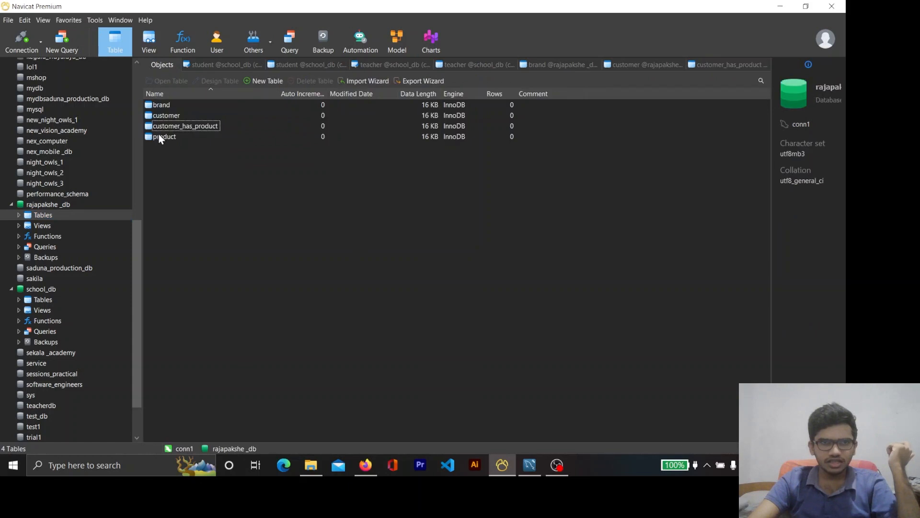
double_click(160, 138)
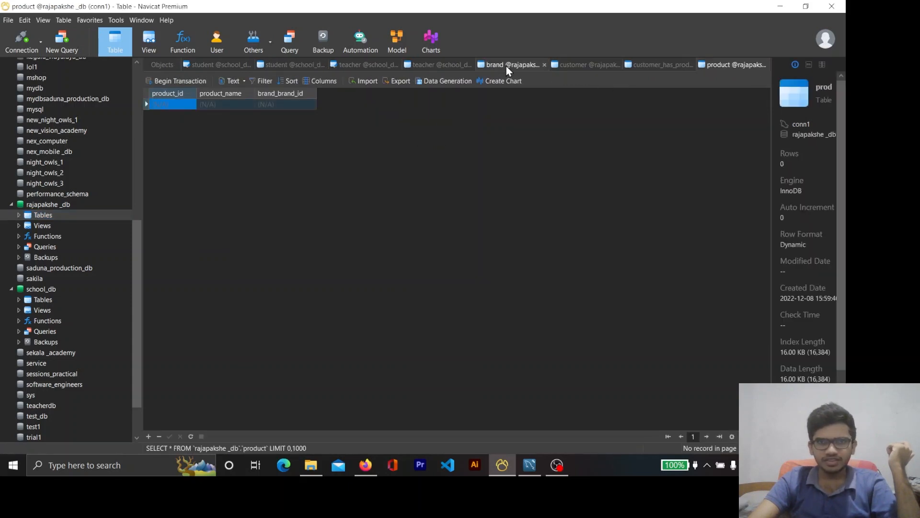
- Examine the columns of the open brand, customer, customer_has_product and product tables one after another
left_click(505, 65)
left_click(566, 65)
left_click(648, 70)
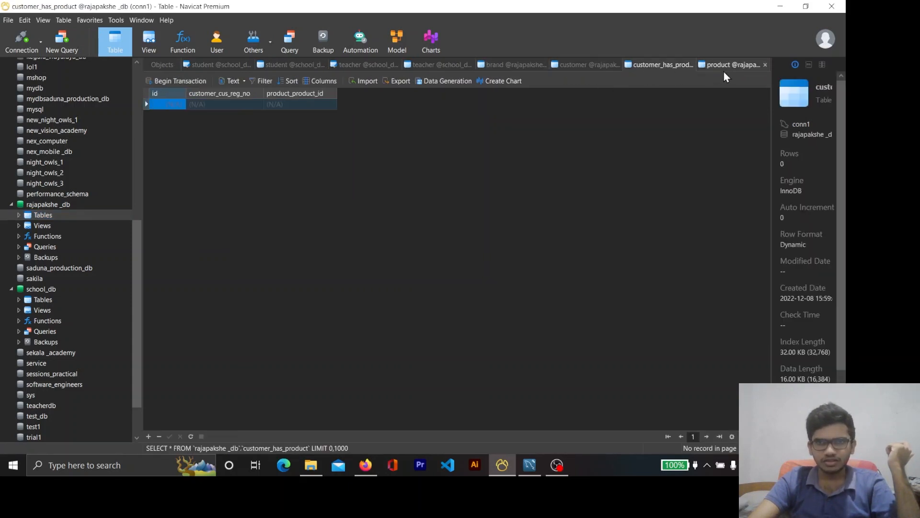
left_click(724, 70)
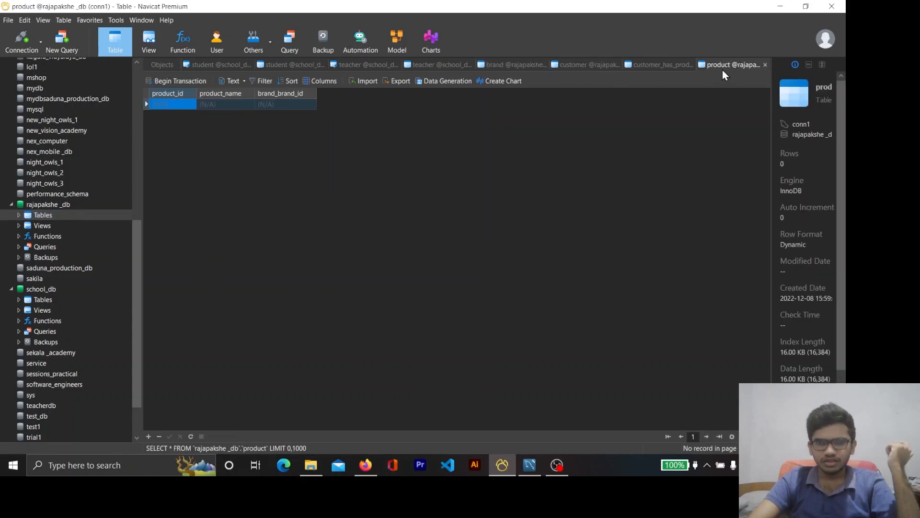
left_click(496, 68)
left_click(577, 64)
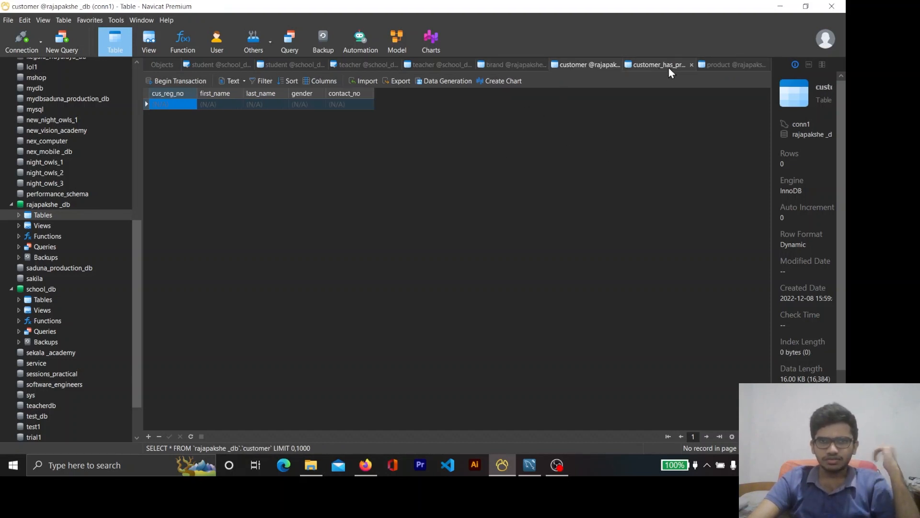
left_click(669, 68)
left_click(712, 65)
left_click(485, 66)
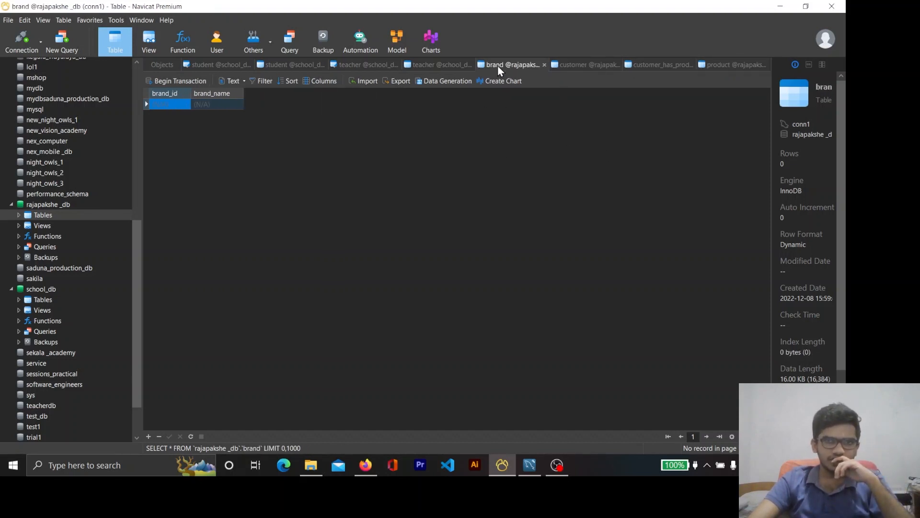
left_click(599, 64)
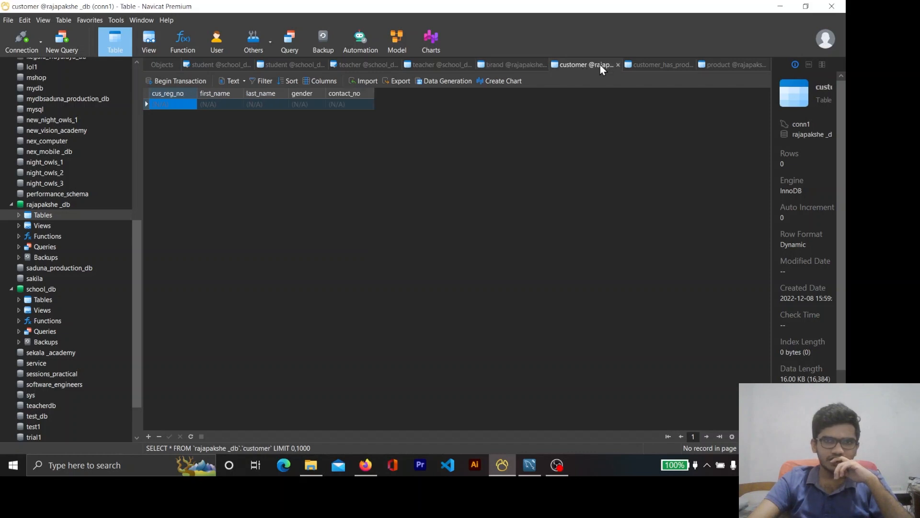
left_click(660, 67)
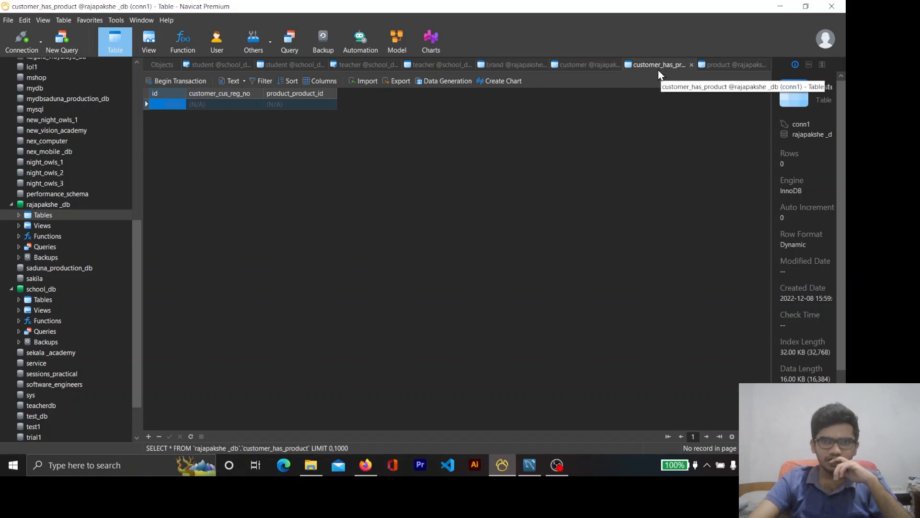
left_click(718, 65)
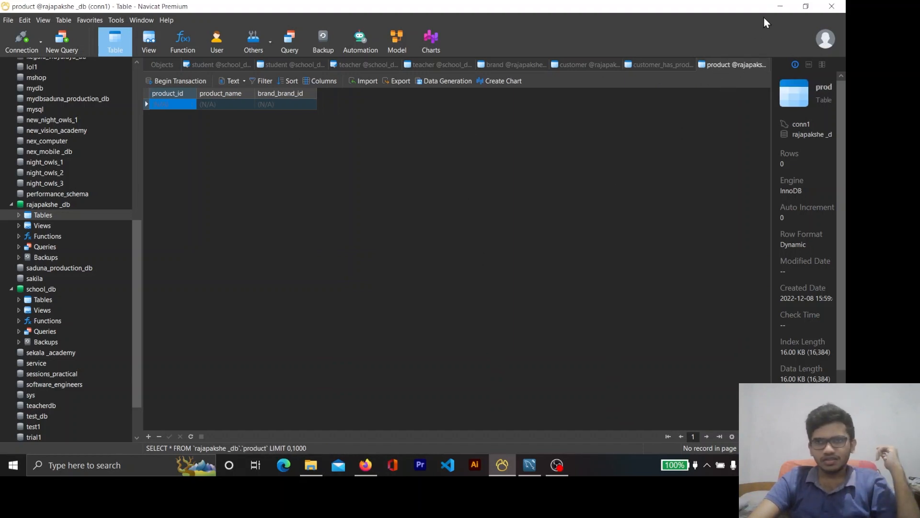
- Switch to the EER diagram in MySQL Workbench, and check it against task 03 of the question sheet in Firefox
key("alt+Tab")
left_click(146, 21)
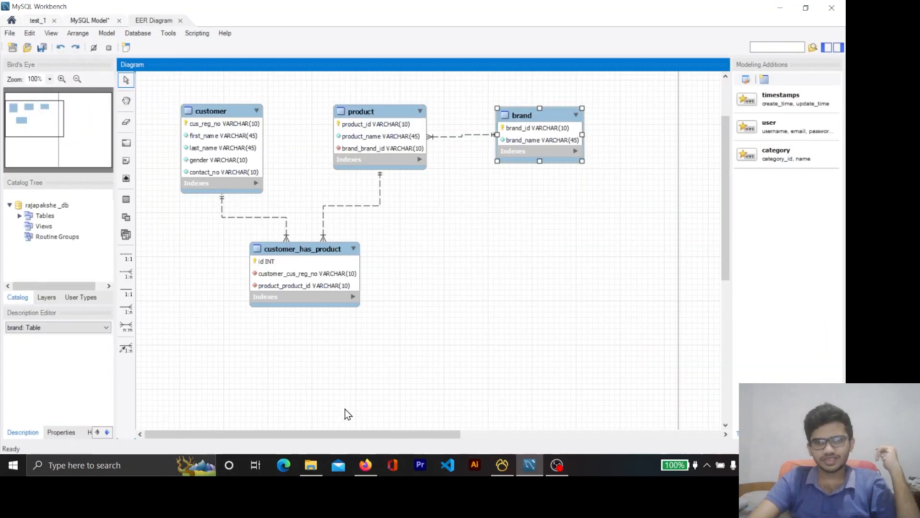
left_click(370, 464)
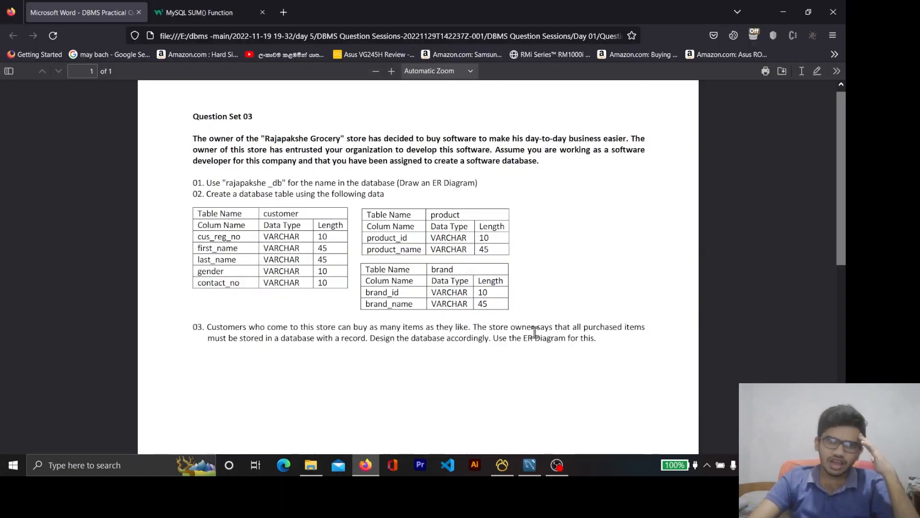
double_click(591, 338)
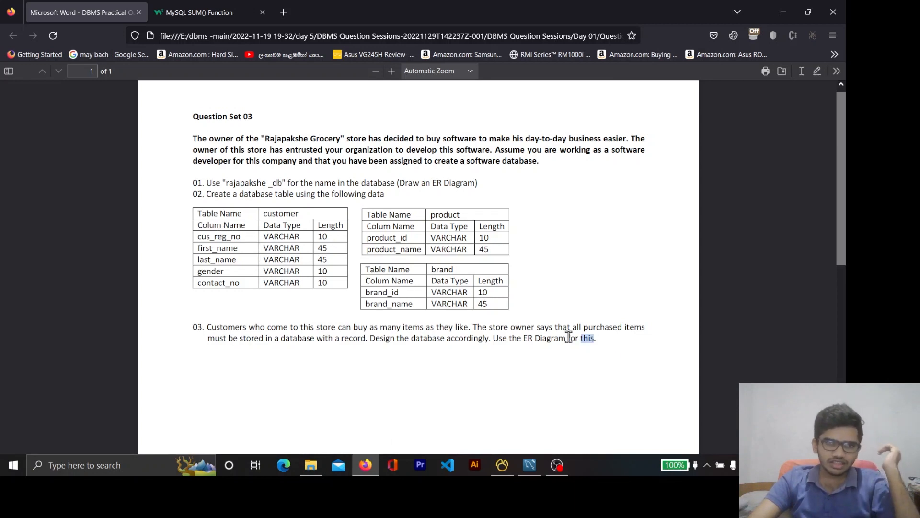
left_click_drag(595, 339, 335, 327)
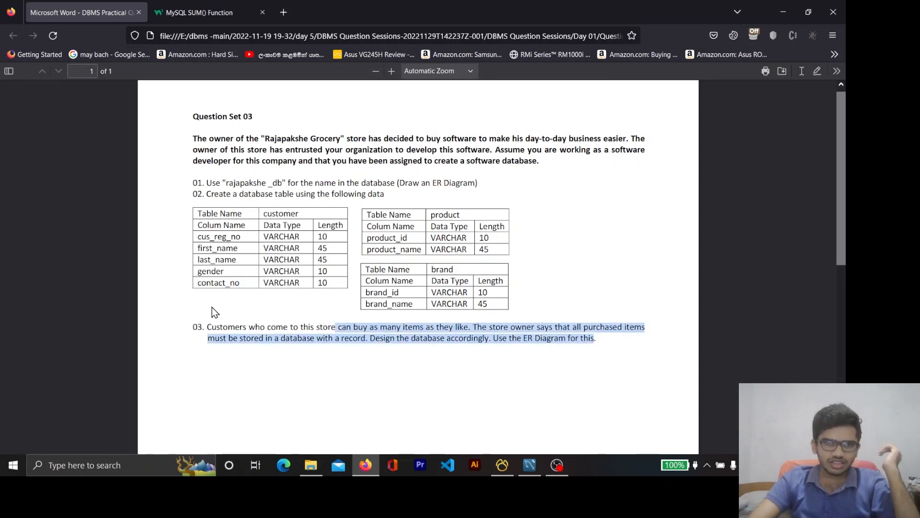
left_click(598, 368)
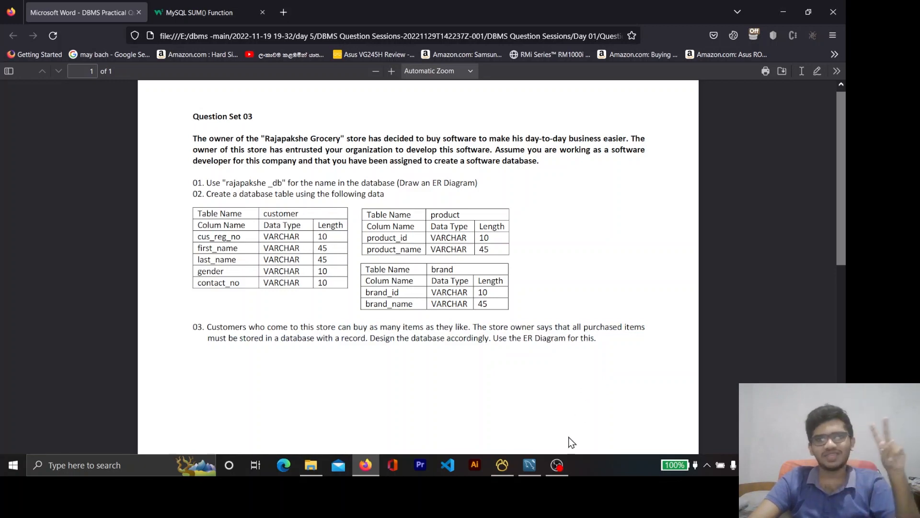
left_click(557, 464)
left_click(736, 357)
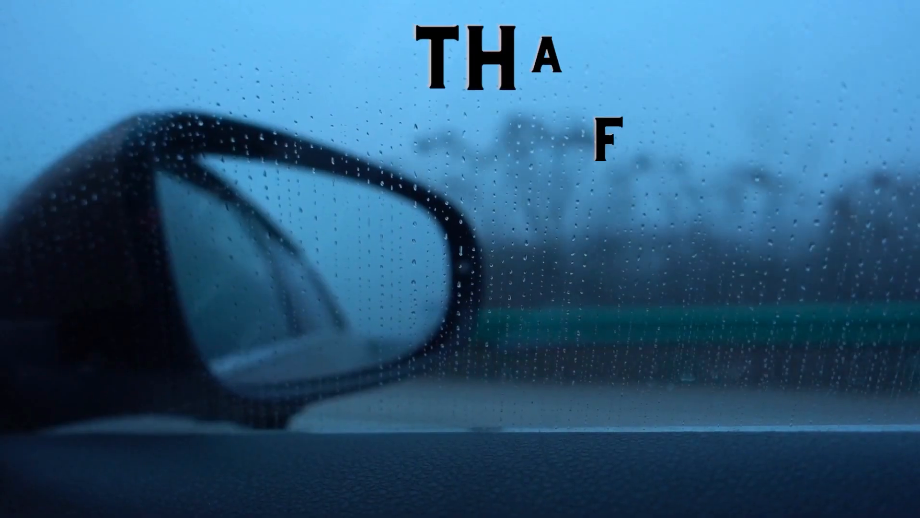